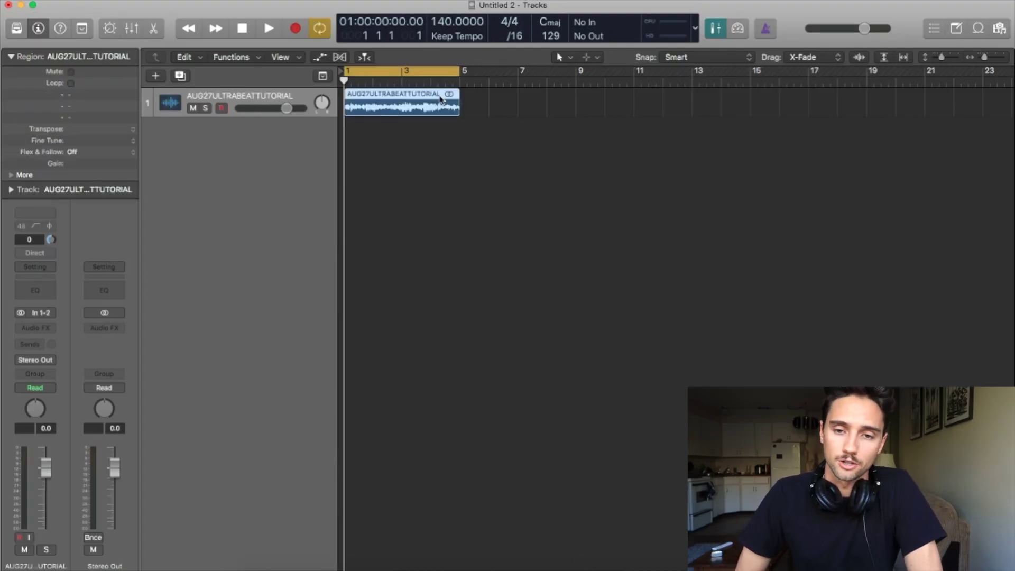
- Play the AUG27ULTRABEATTUTORIAL audio loop and create a new software instrument track
key(space)
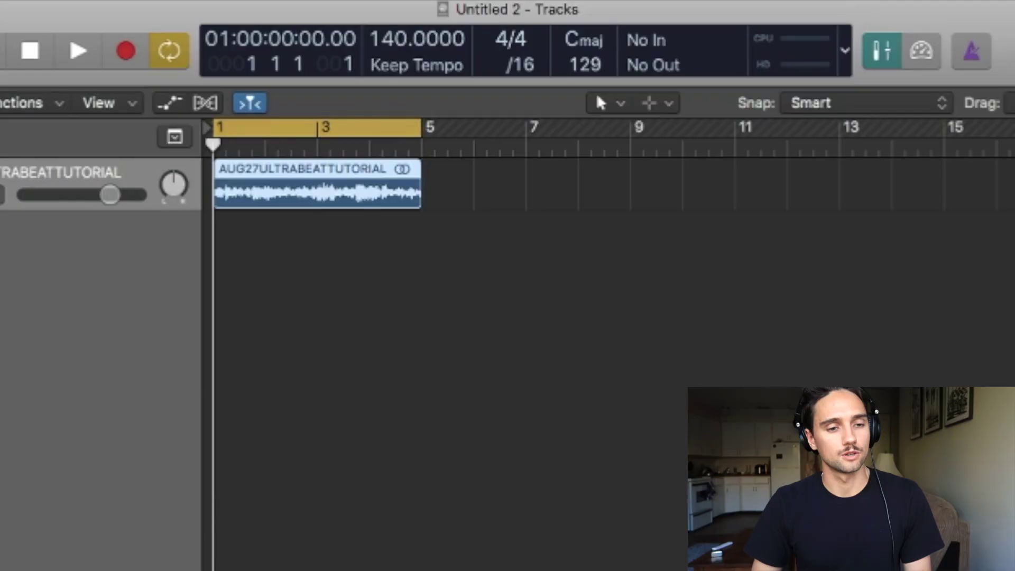
key(alt+super+n)
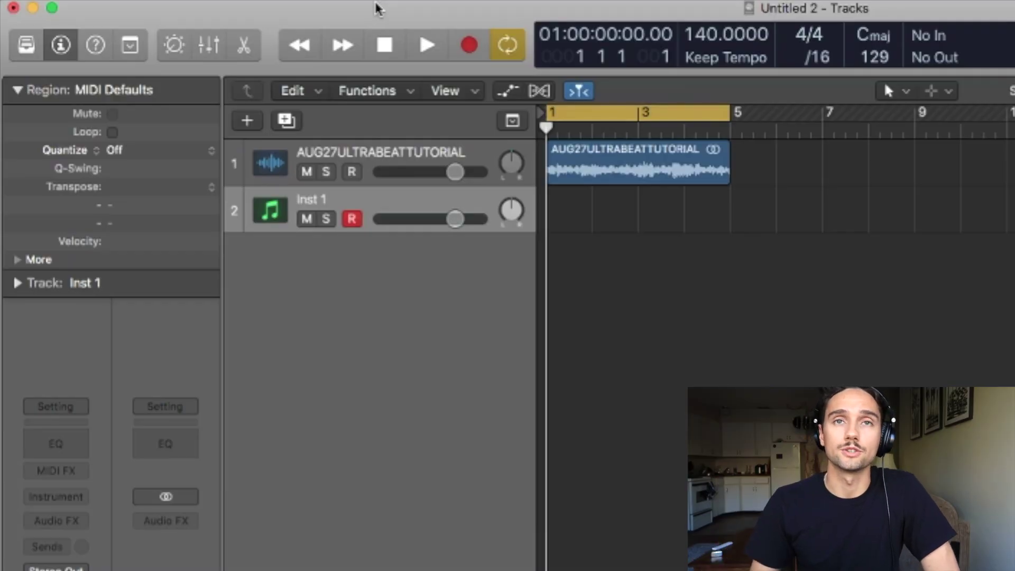
- Open the Advanced Tools preferences
click(117, 2)
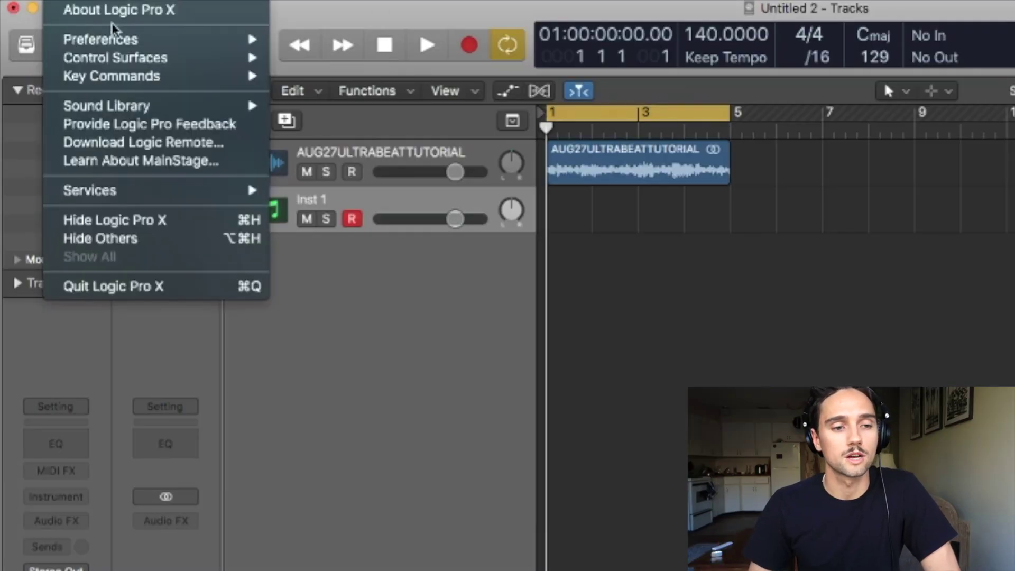
mouse_move(113, 40)
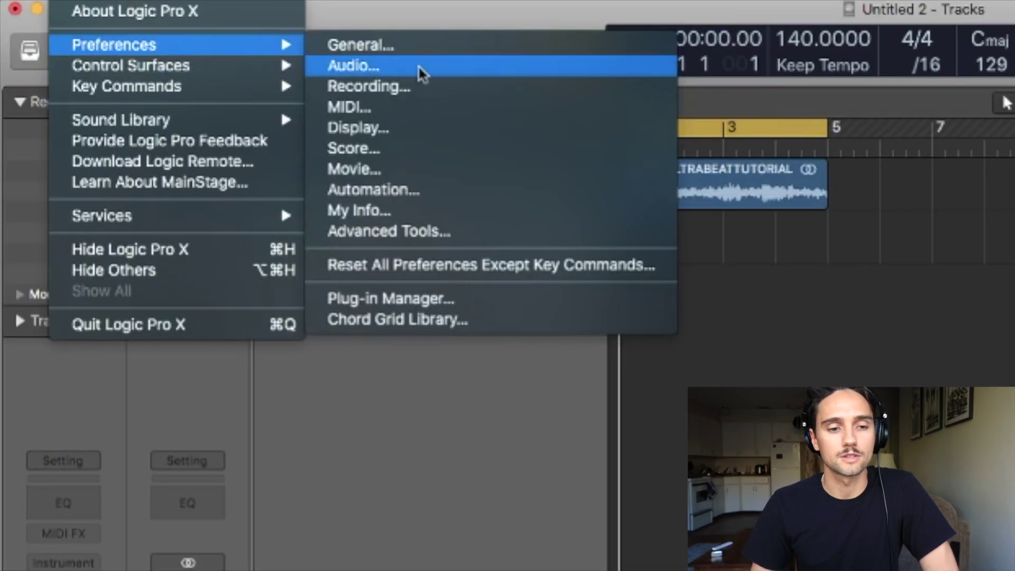
click(443, 232)
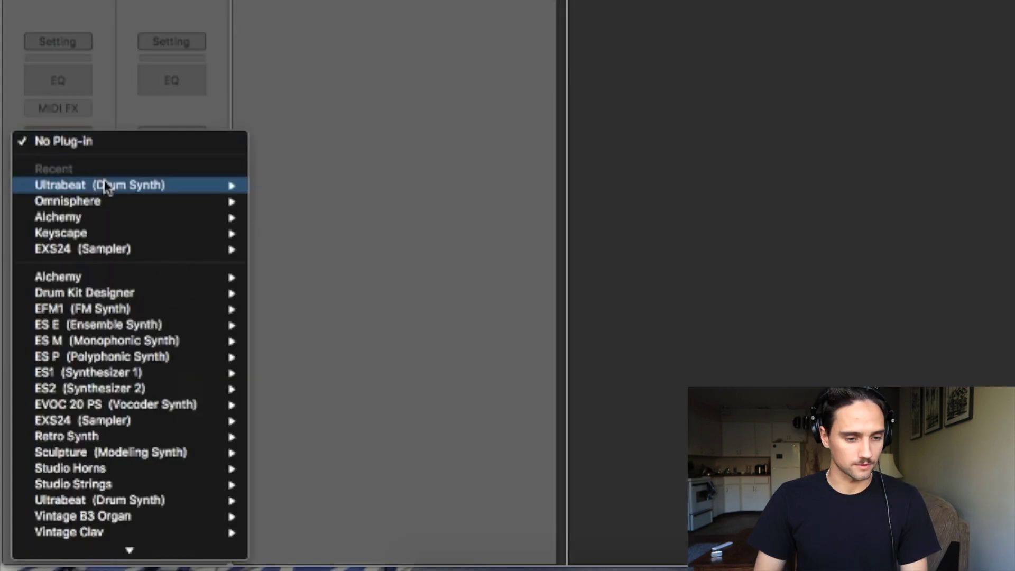
- Load the Ultrabeat drum synth in its Multi-Output version on the Inst 1 track
mouse_move(106, 186)
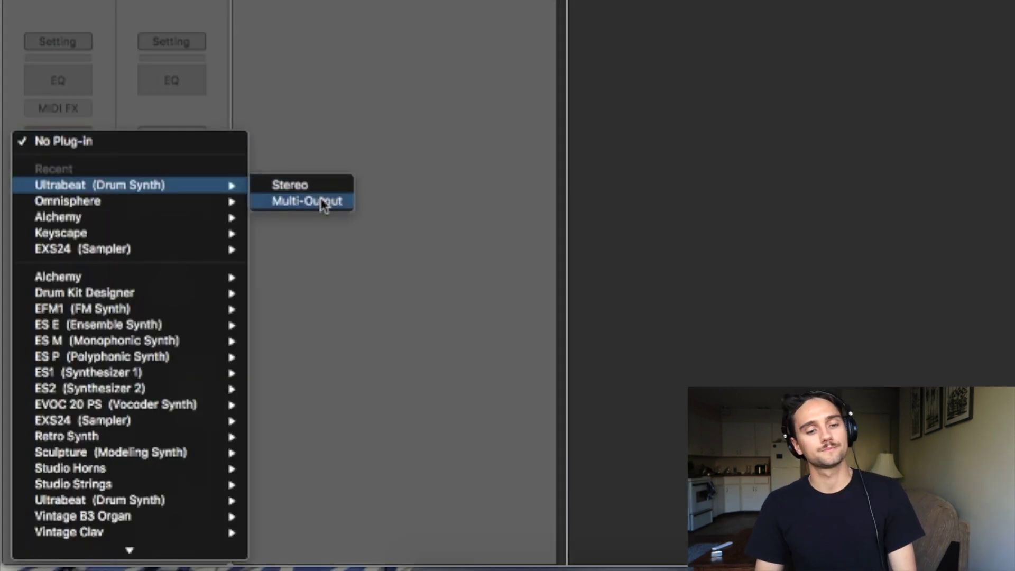
click(324, 204)
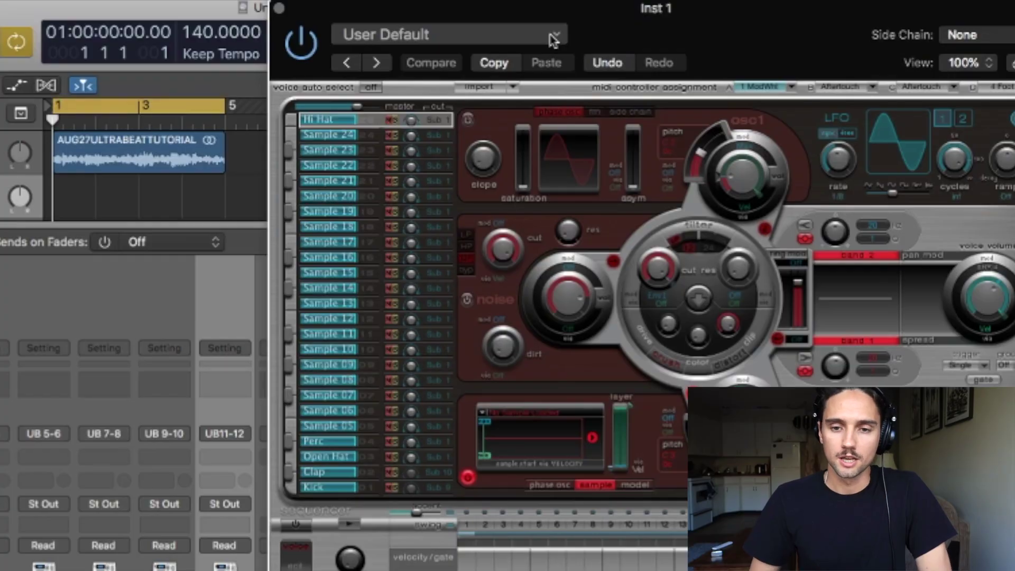
- Examine Ultrabeat's preset options for saving and recalling a default setup
click(552, 40)
mouse_move(596, 411)
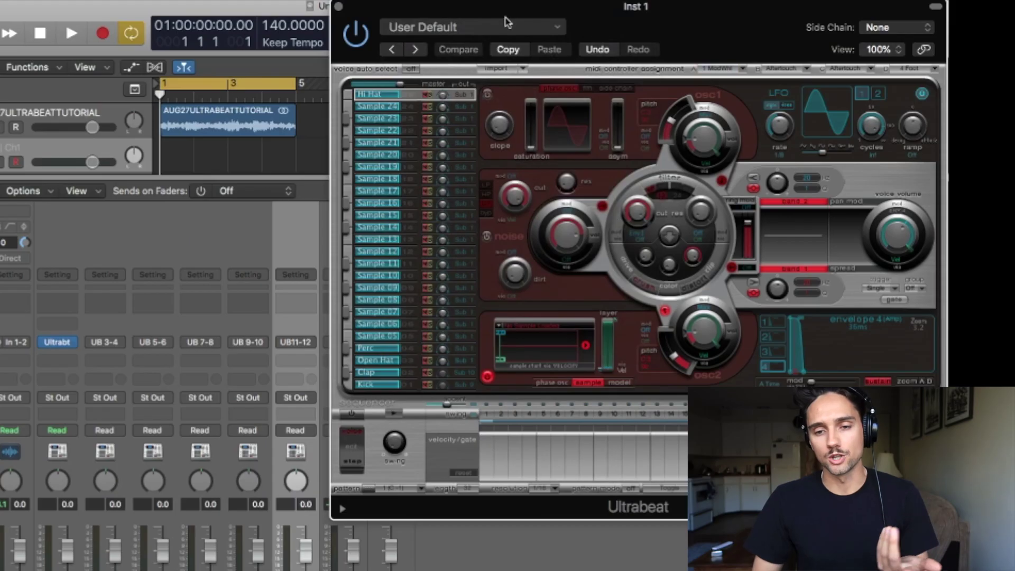
click(510, 27)
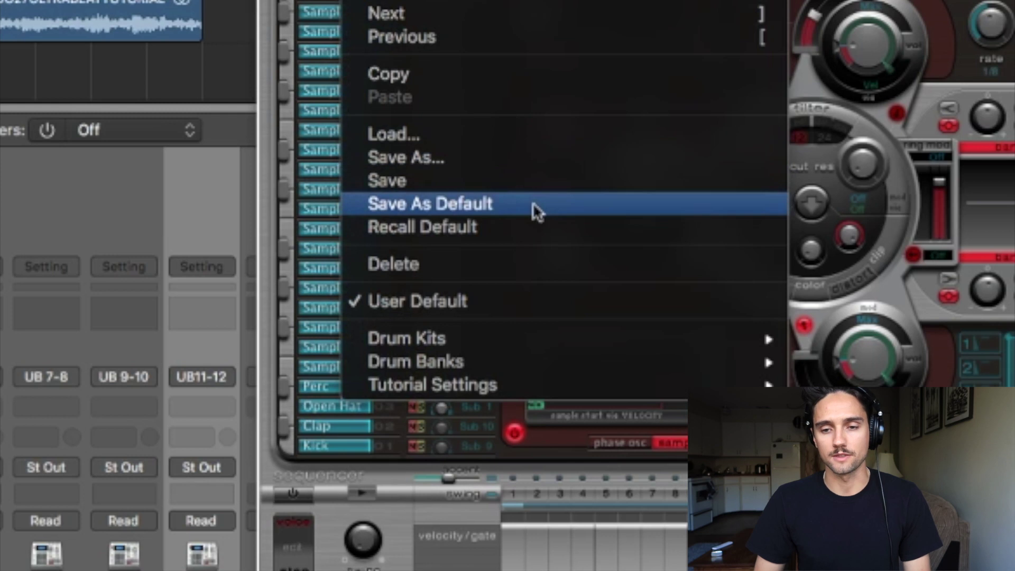
click(499, 236)
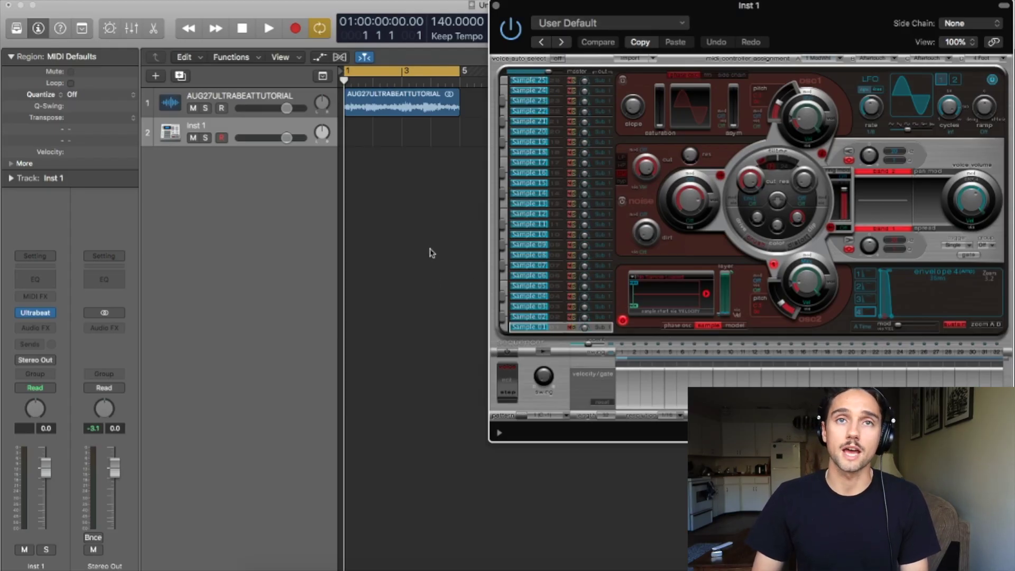
- Show the mixer and add five aux output channels to the Ultrabeat instrument channel
key(x)
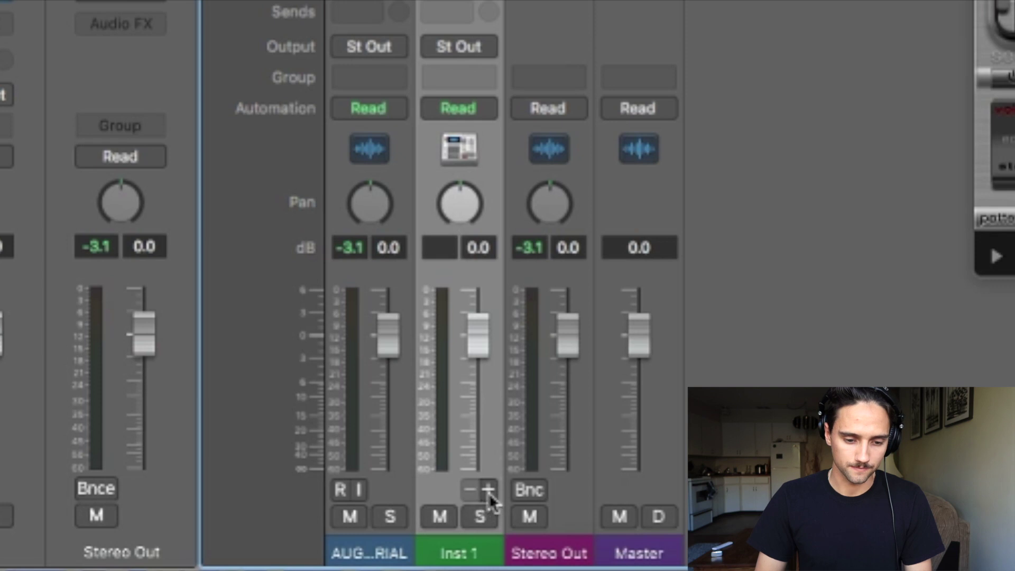
click(487, 490)
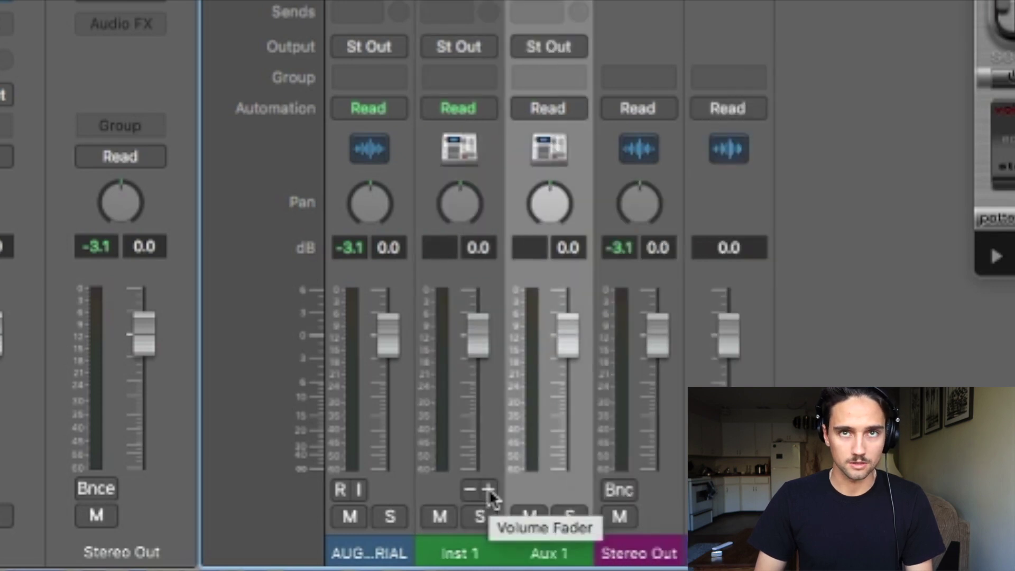
click(488, 490)
click(487, 489)
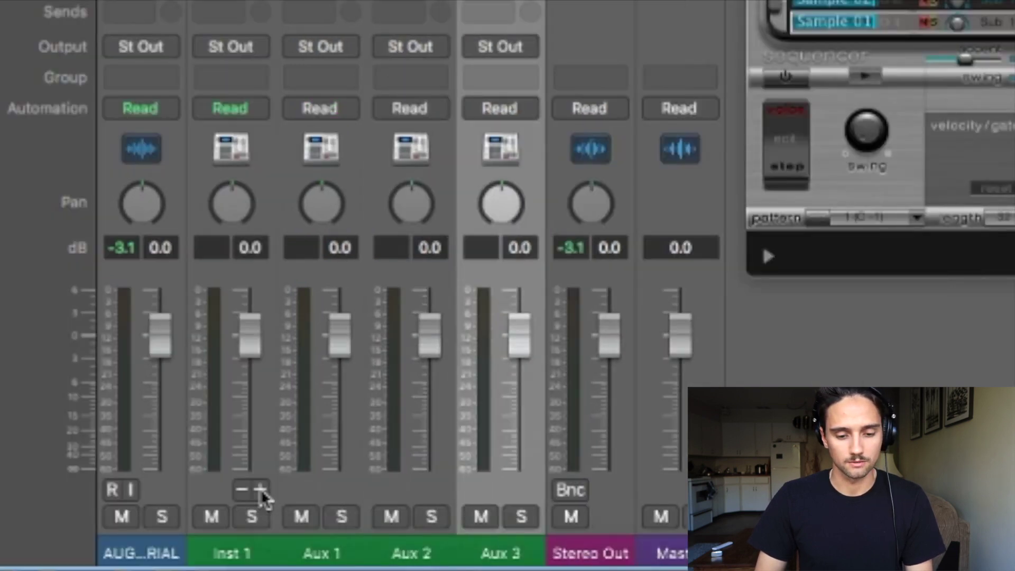
click(260, 488)
click(260, 489)
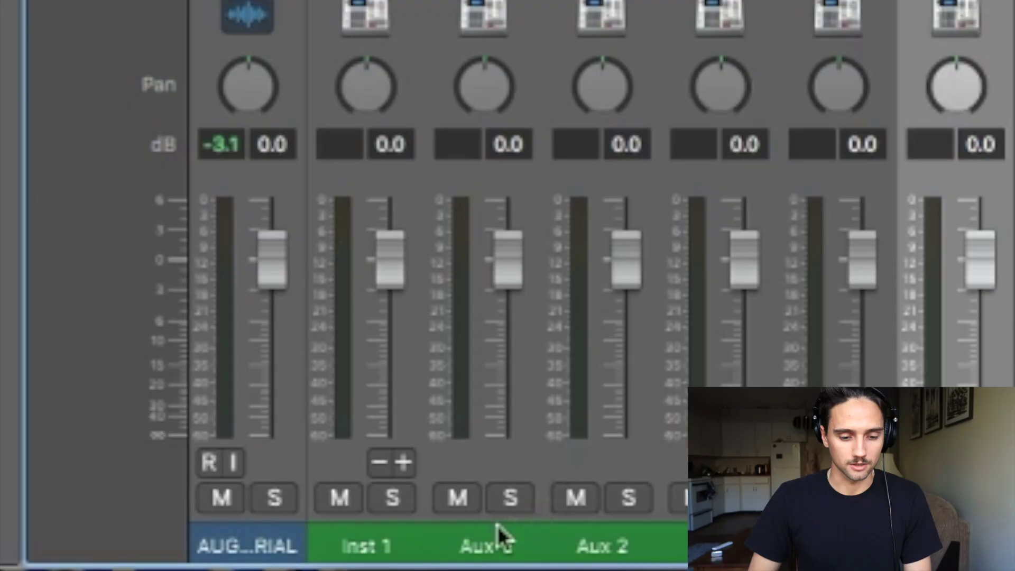
- Rename the five aux channels Kick, Clap, Open Hat, Perc and Hi Hat
double_click(494, 534)
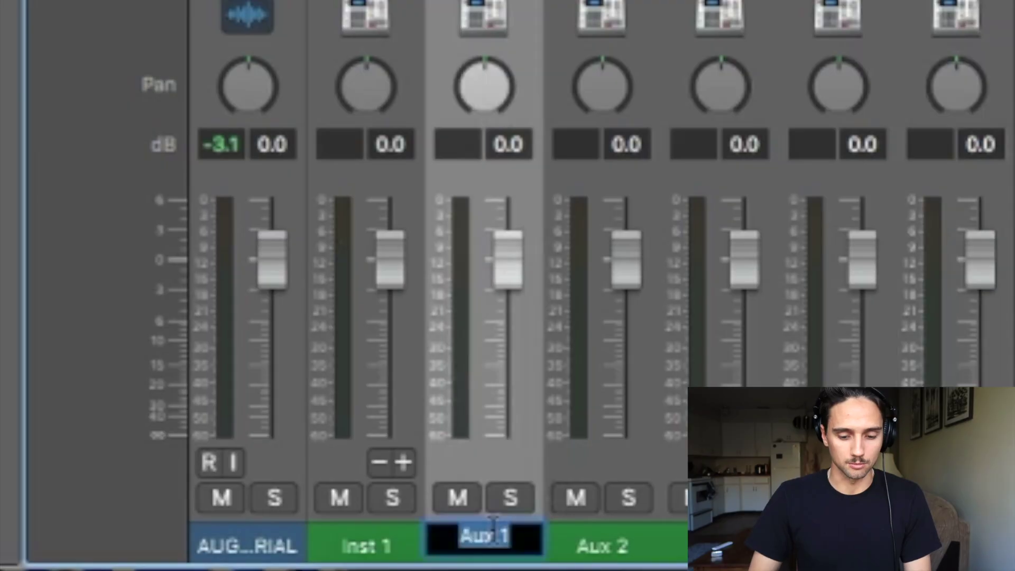
text(Kick)
key(Return)
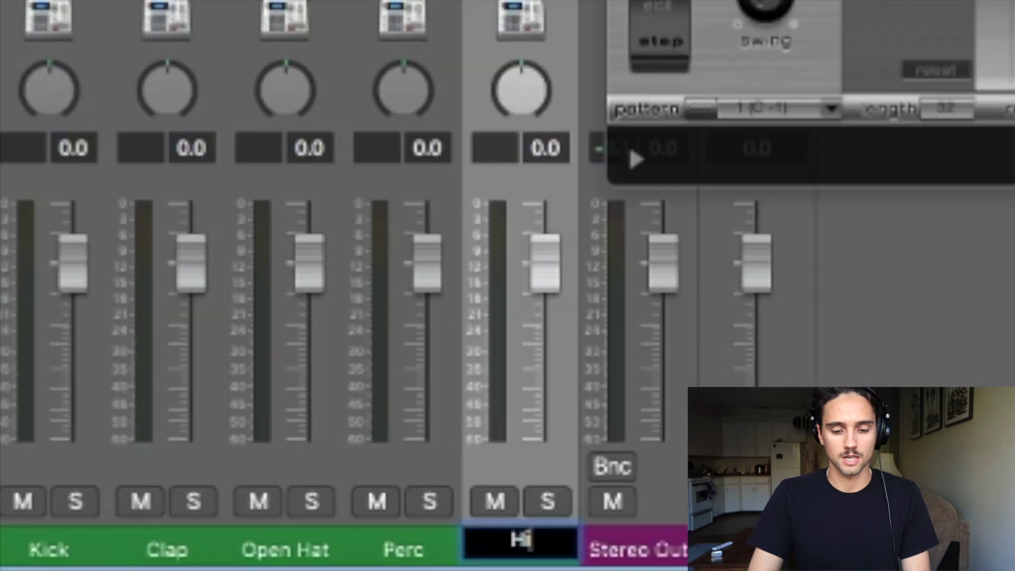
text(t)
key(Return)
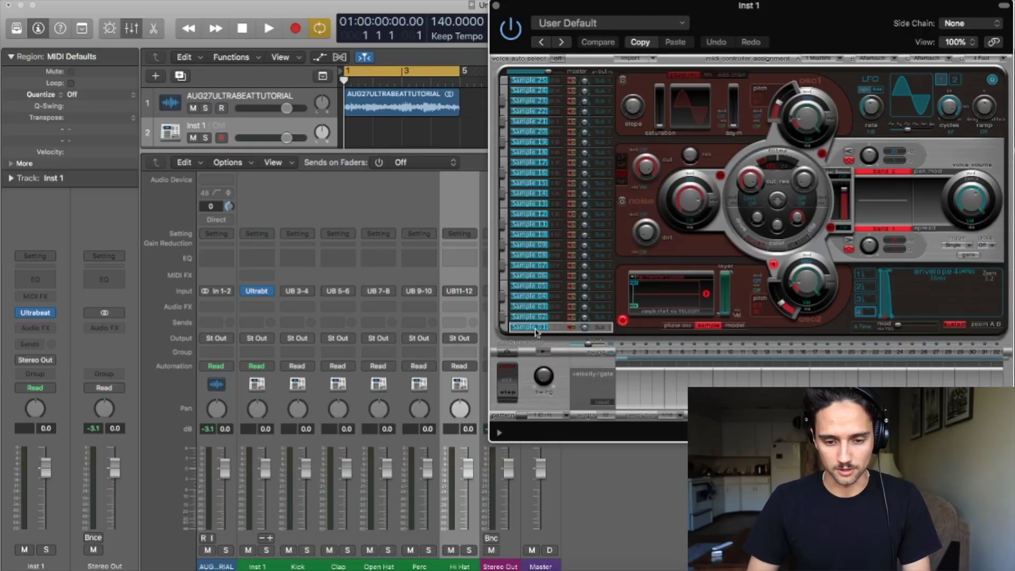
- Rename Ultrabeat's Sample 01 voice as Kick and route its output to Sub Group 9 (17)
drag(538, 332, 552, 265)
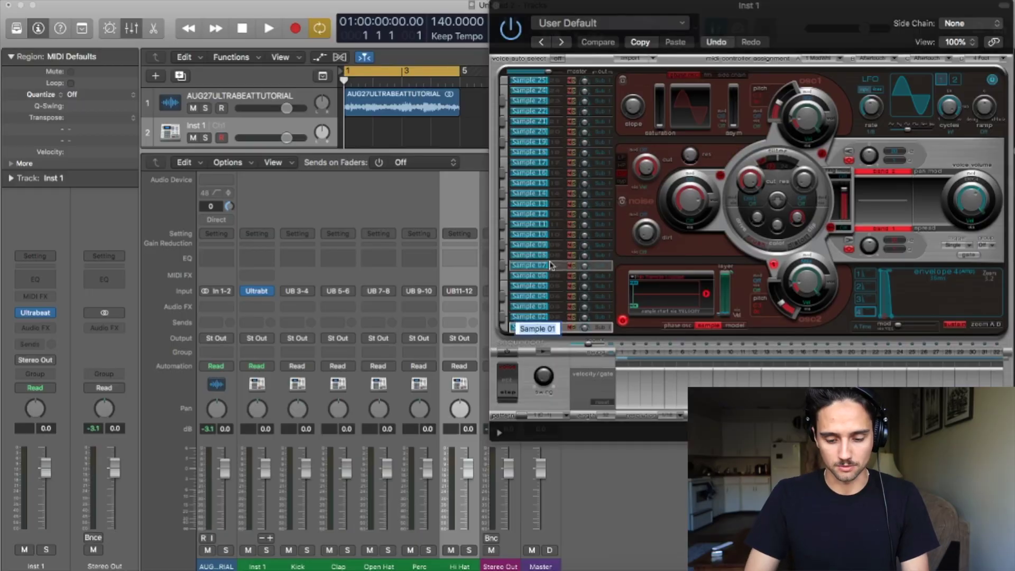
key(Return)
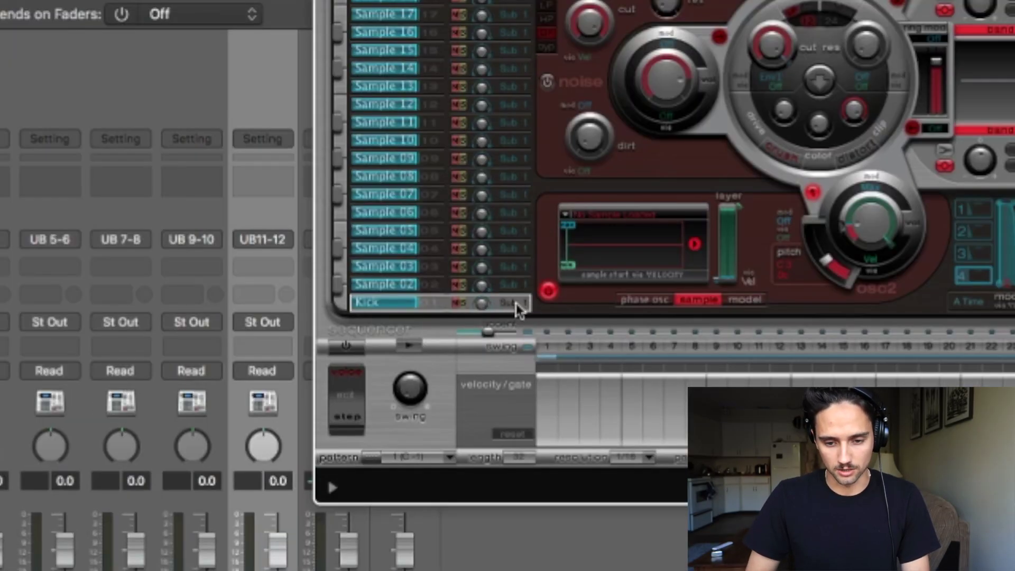
click(518, 305)
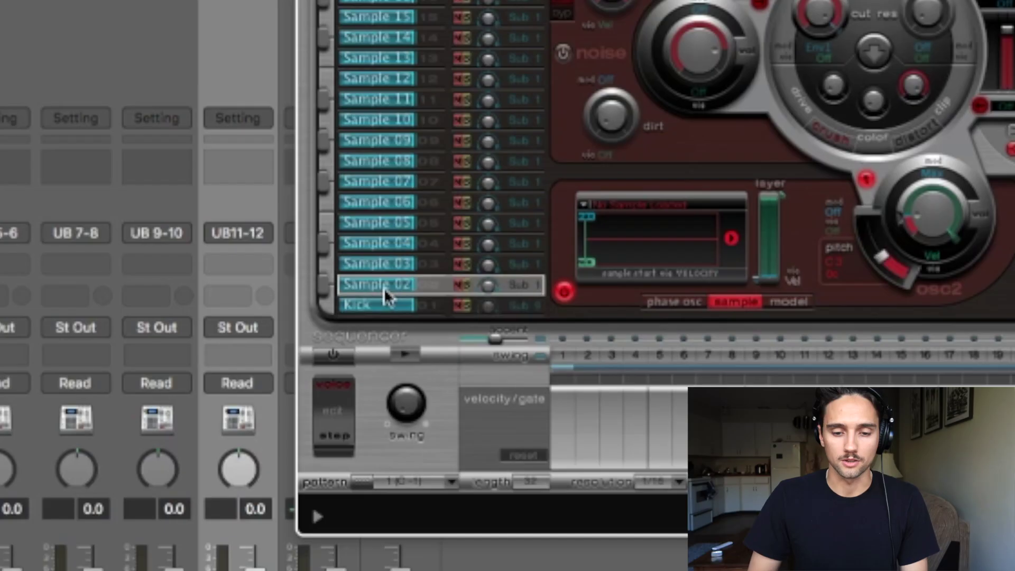
- Rename Ultrabeat's Sample 02 voice as Clap and route its output to Sub Group 10 (18)
double_click(385, 290)
text(Clap)
key(Return)
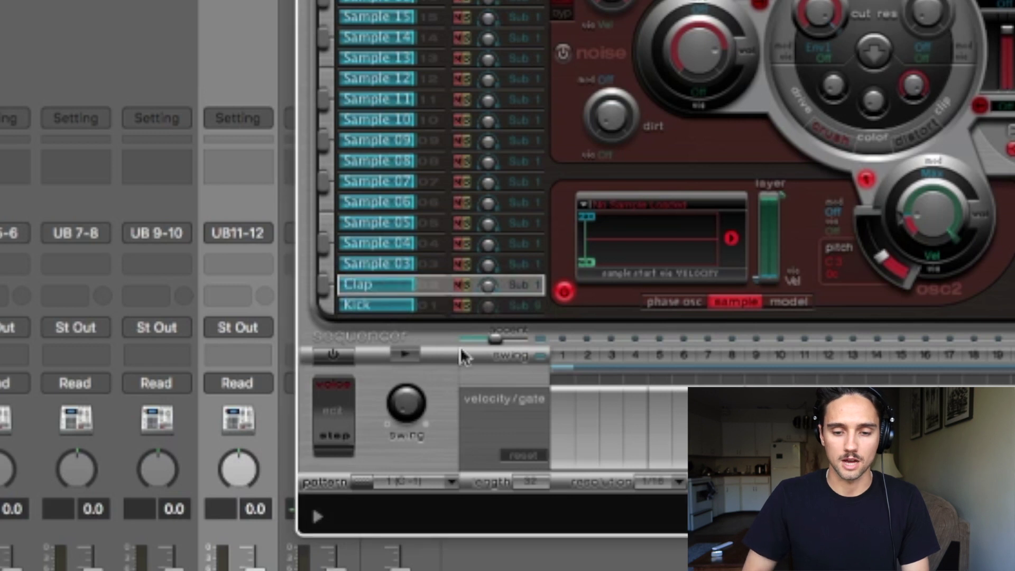
click(520, 285)
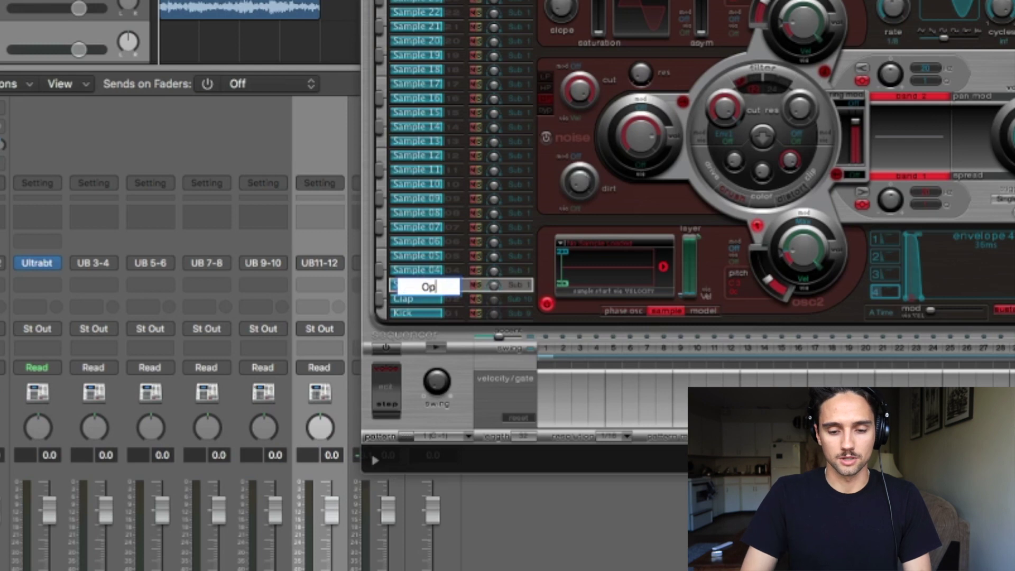
- Rename Ultrabeat's Sample 03, Sample 04 and Sample 25 voices as Open Hat, Perc and Hi Hat
text(at)
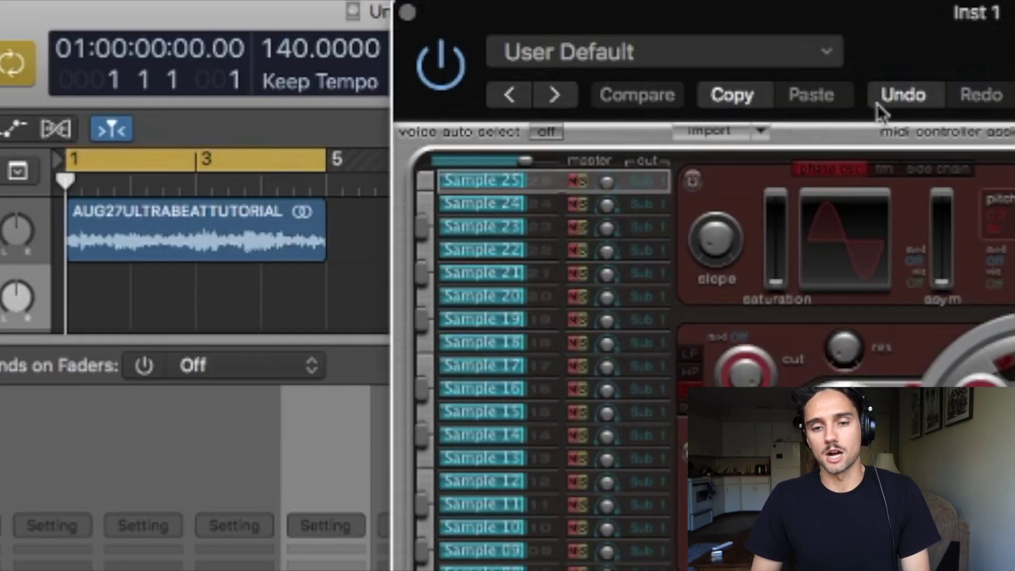
click(547, 184)
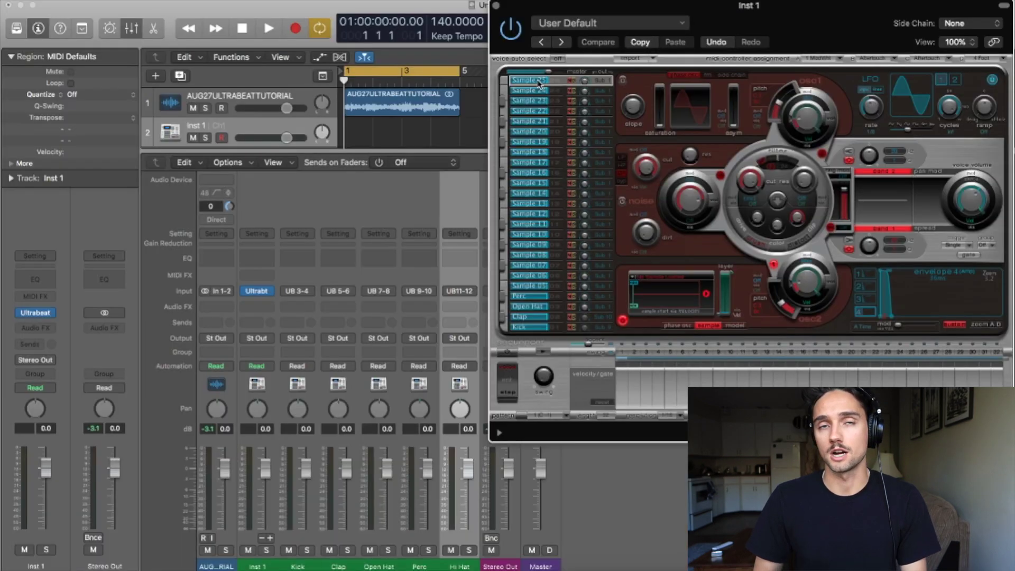
- Route the Open Hat voice to Sub Group 2 (3-4) and the Perc voice to Sub Group 3 (5-6)
click(599, 308)
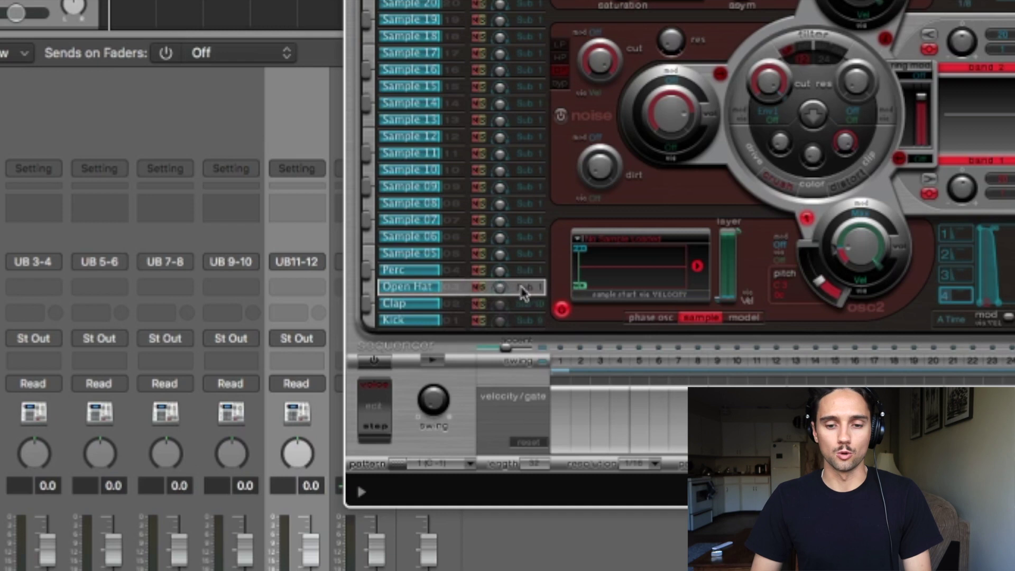
click(521, 290)
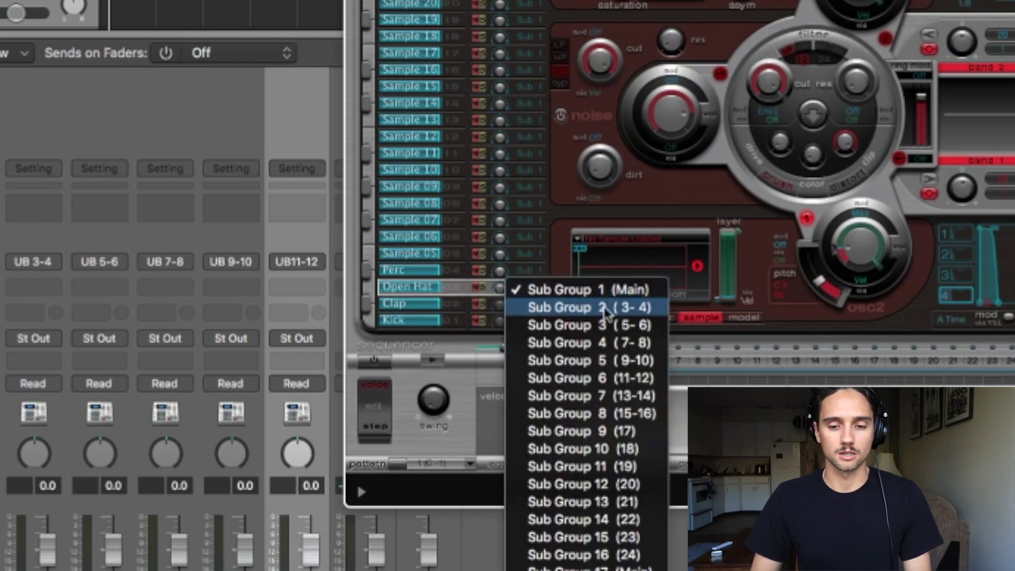
click(606, 307)
click(508, 271)
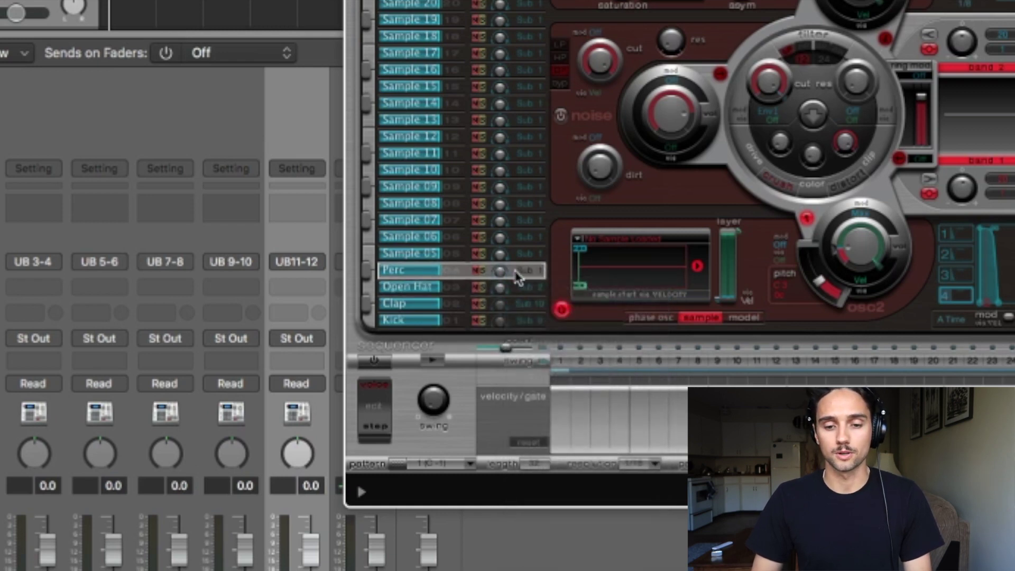
click(509, 271)
click(579, 316)
- Route the Hi Hat voice to Sub Group 4 (7-8)
click(543, 158)
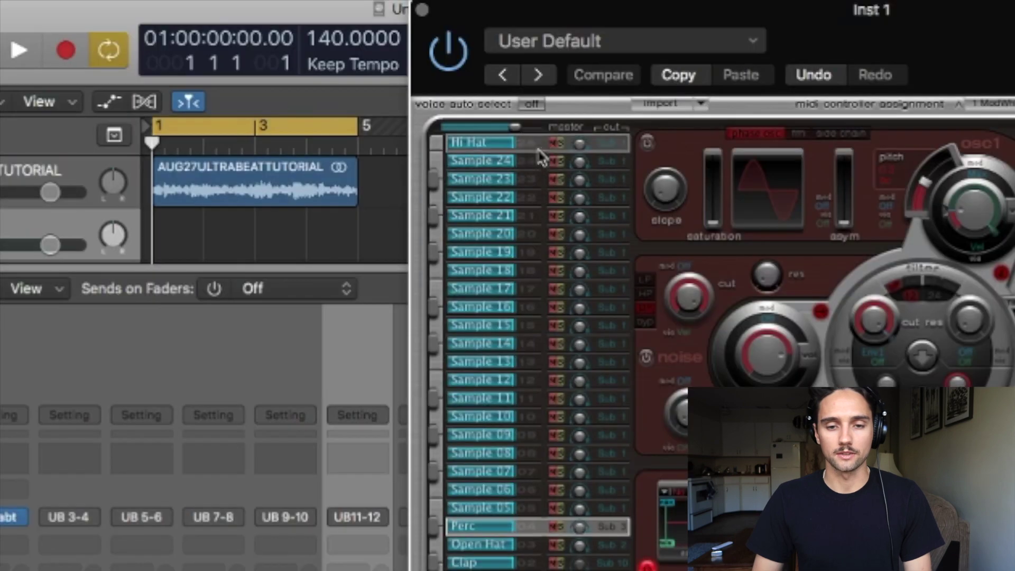
click(606, 143)
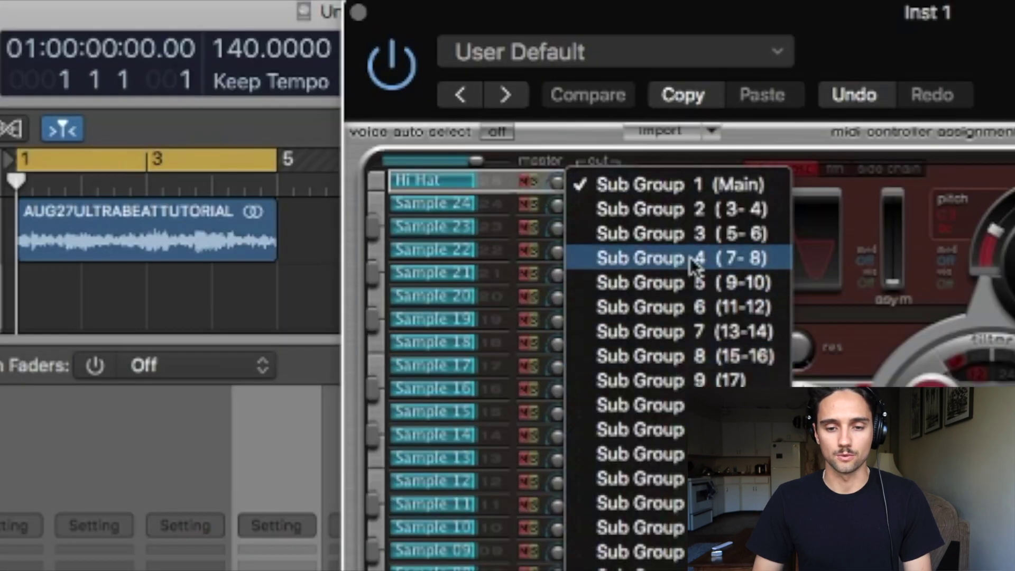
click(726, 249)
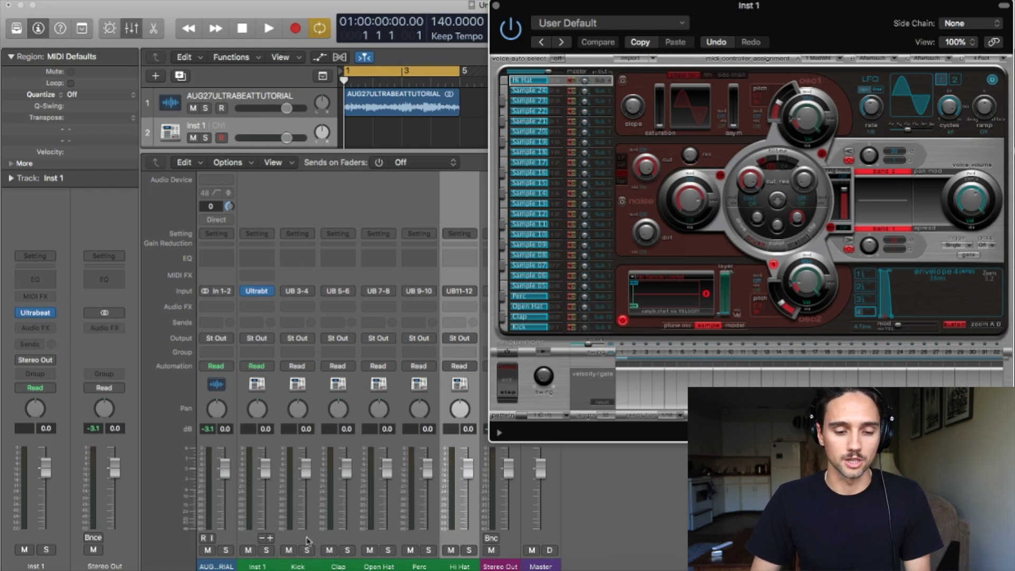
- Set the Kick aux channel's input to UB 17 and check the Kick voice's sub group in Ultrabeat
click(298, 291)
mouse_move(303, 353)
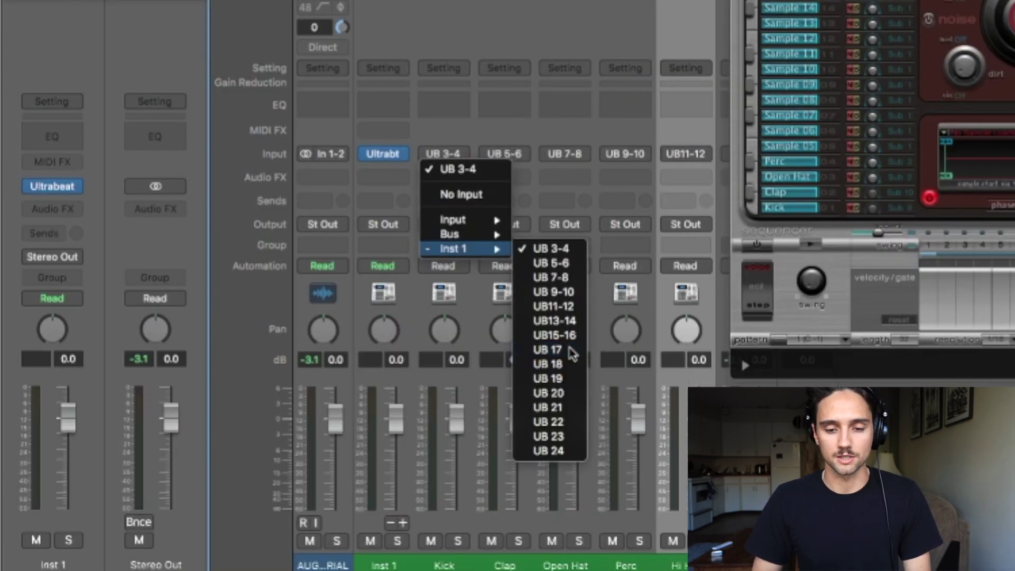
click(570, 349)
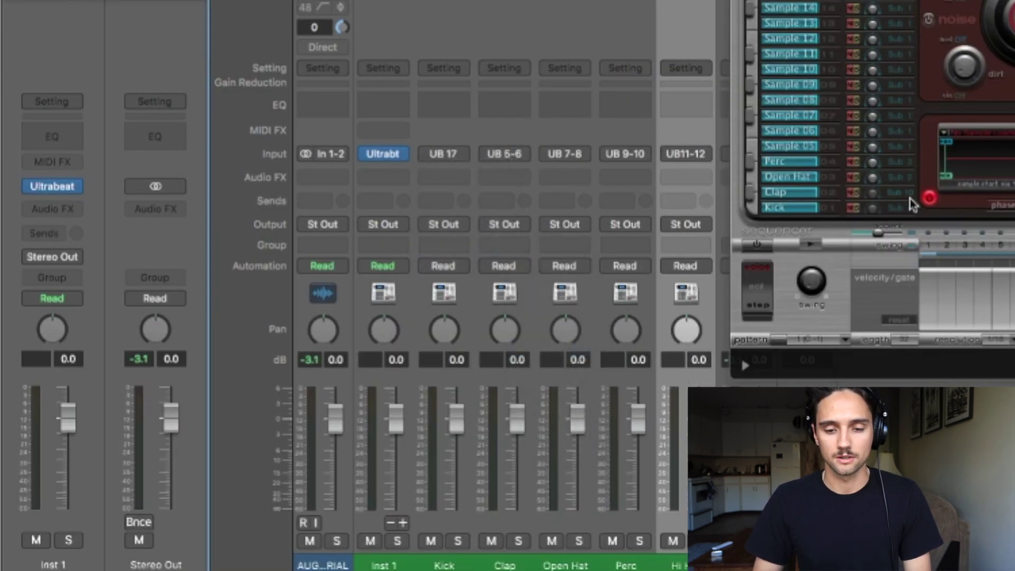
click(897, 207)
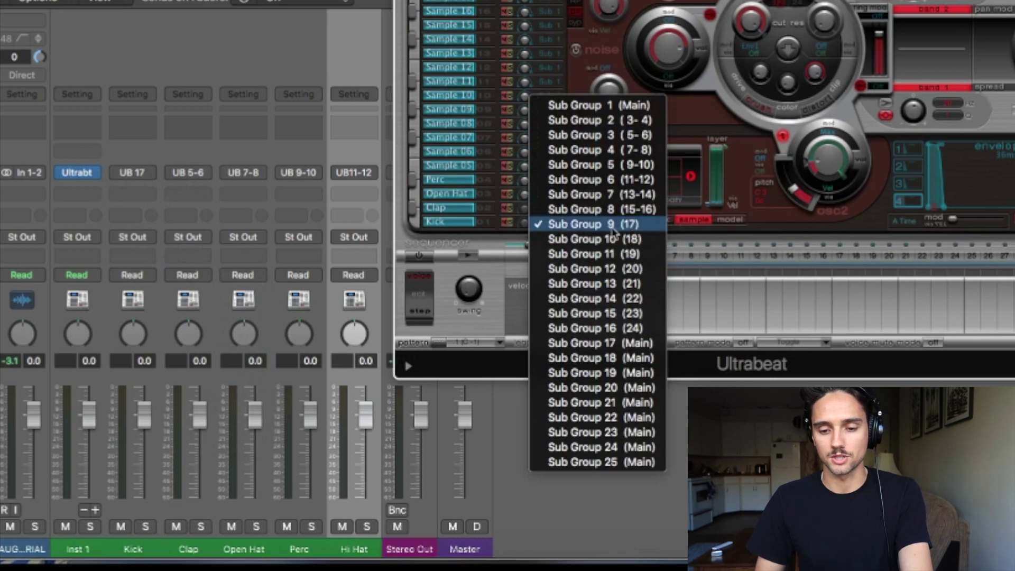
- Set the Clap aux channel's input to UB 18
click(187, 172)
mouse_move(197, 260)
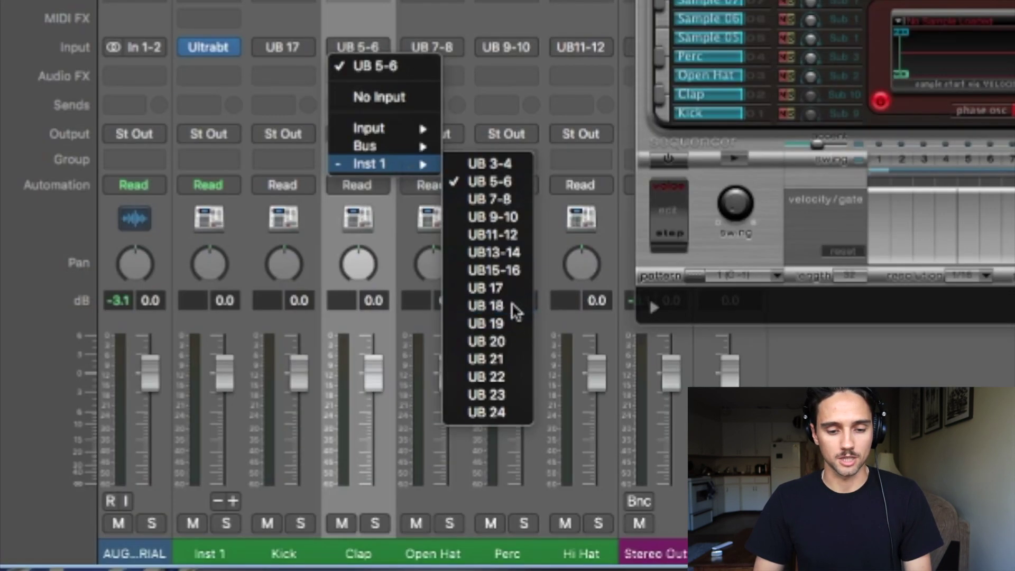
click(512, 305)
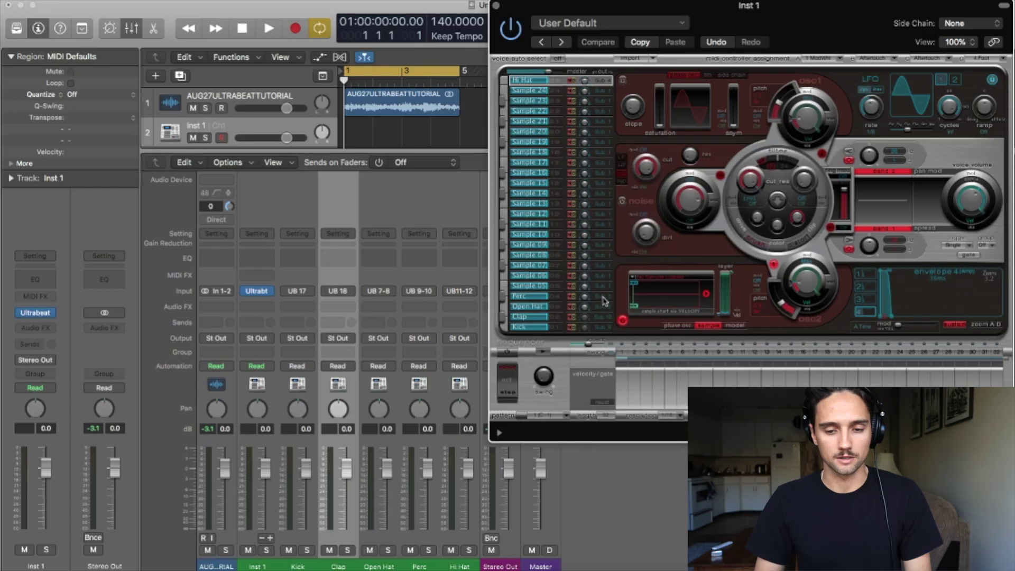
- Set the Open Hat aux channel's input to UB 3-4 and the Perc aux channel's input to UB 5-6
click(604, 300)
click(616, 309)
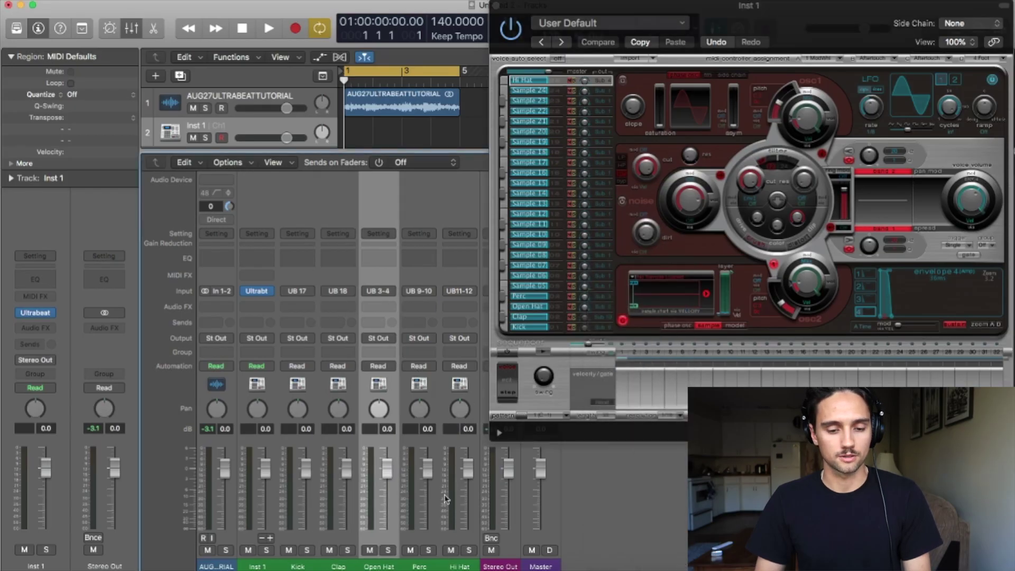
click(418, 291)
mouse_move(451, 355)
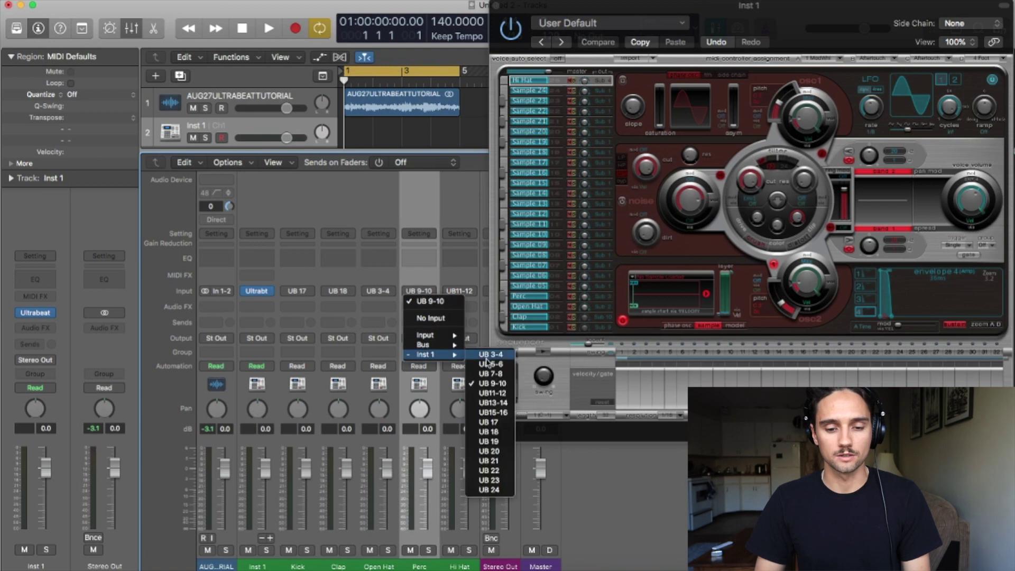
click(489, 383)
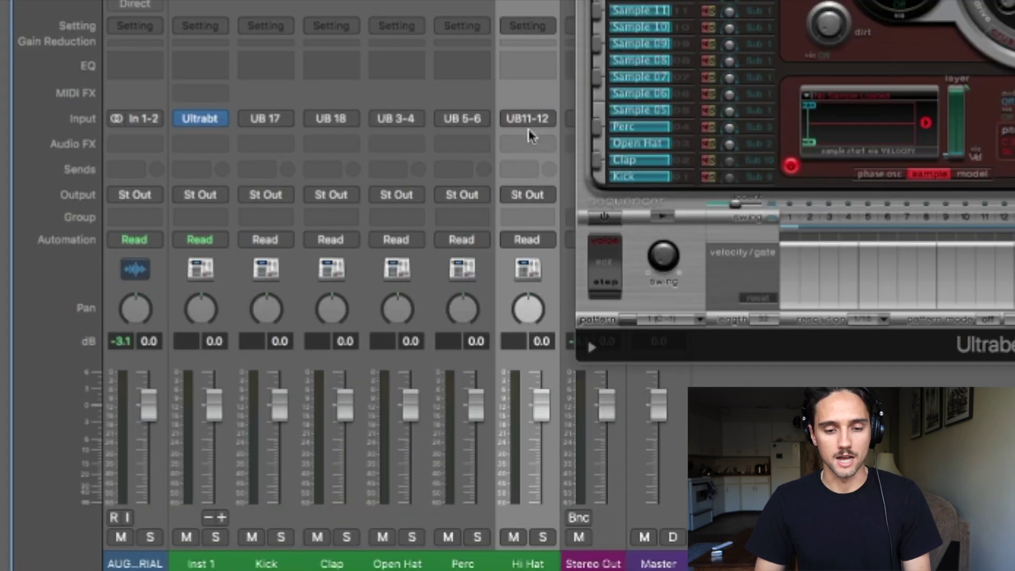
- Set the Hi Hat aux channel's input to UB 7-8
click(458, 291)
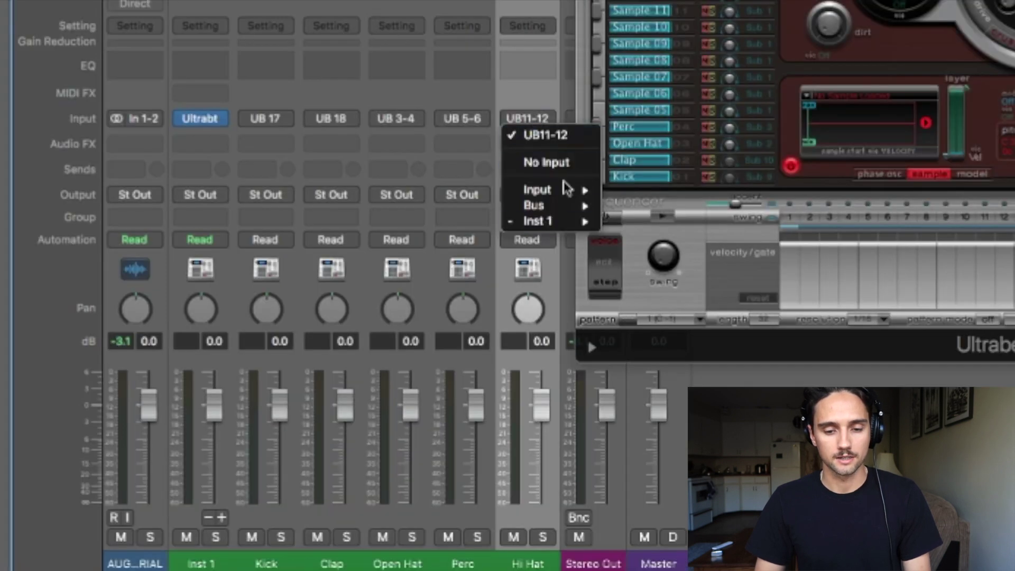
mouse_move(465, 354)
click(530, 373)
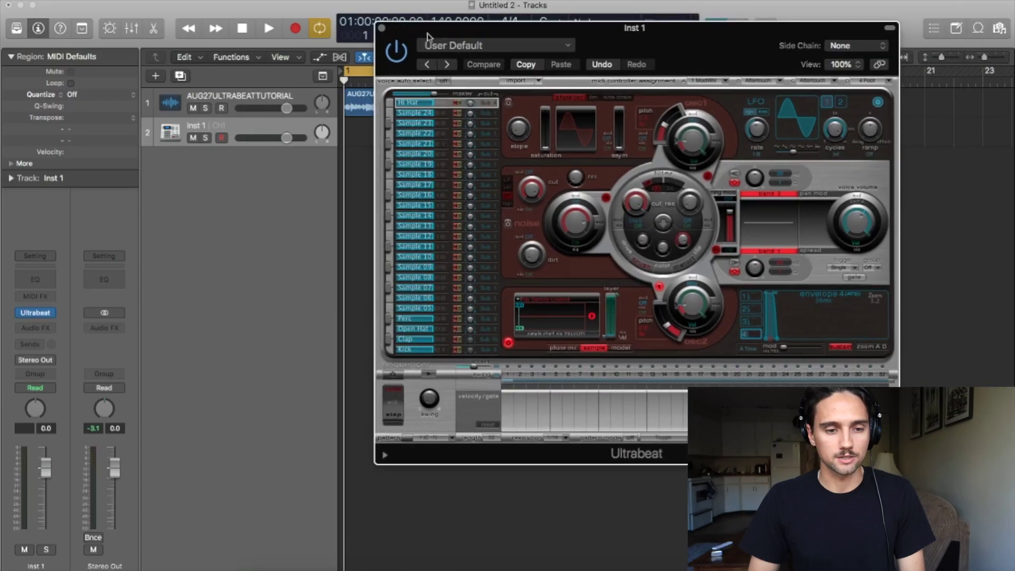
- Show the file browser beside the Ultrabeat window and open the TH - En Holiday drum kit folder
drag(745, 27, 554, 4)
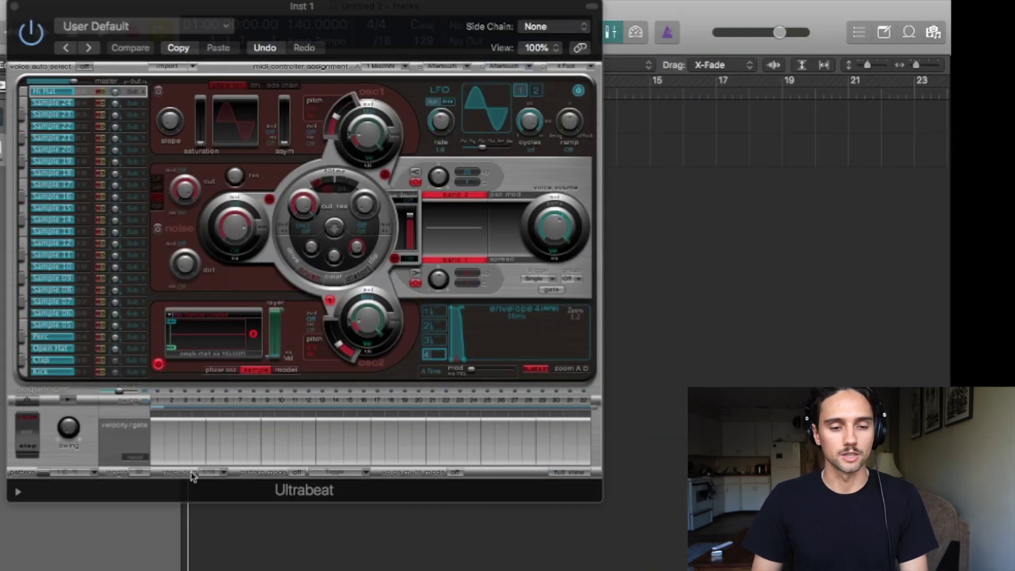
key(f)
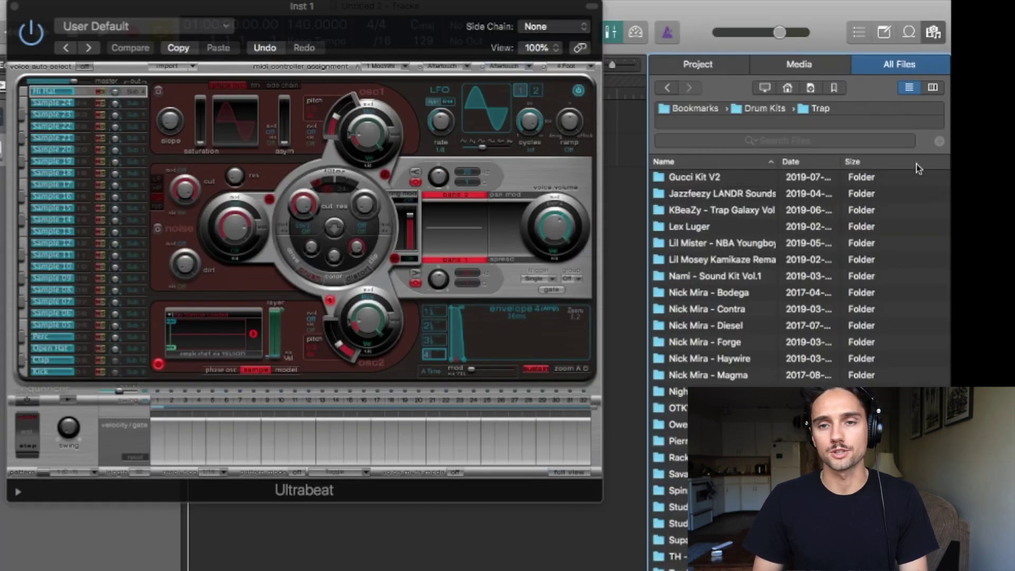
double_click(695, 229)
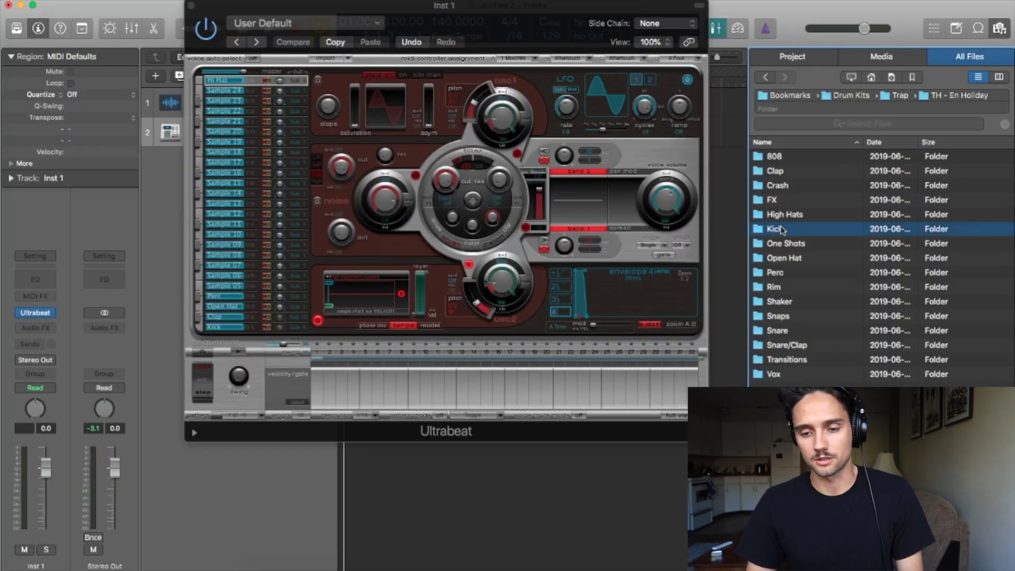
- Audition samples in the kit's Kick folder and load Rack Kick5.wav into the Kick voice's oscillator 2 sample slot
double_click(781, 230)
key(Down)
key(Down)
key(Down)
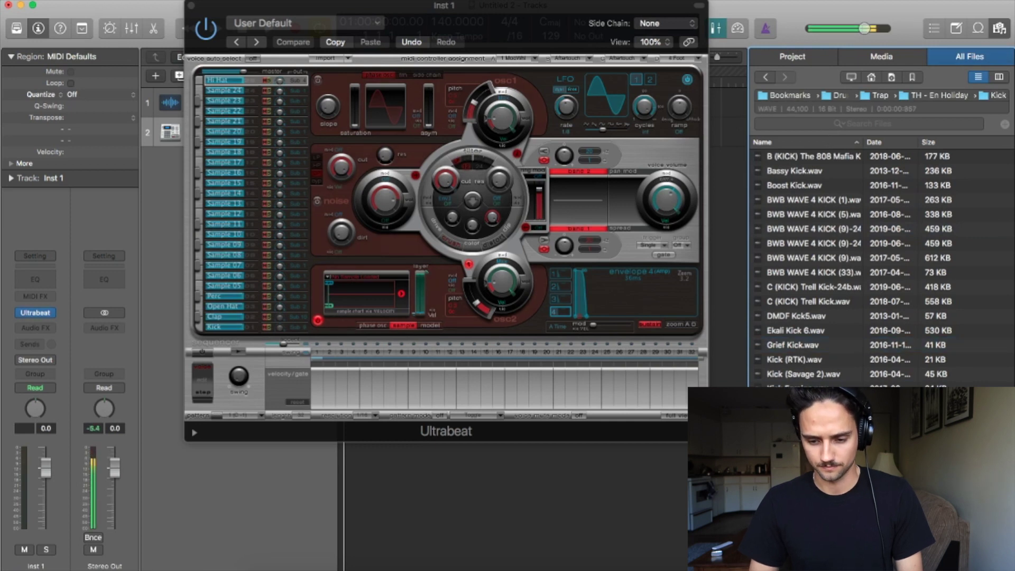
key(Down)
key(Down)
click(251, 332)
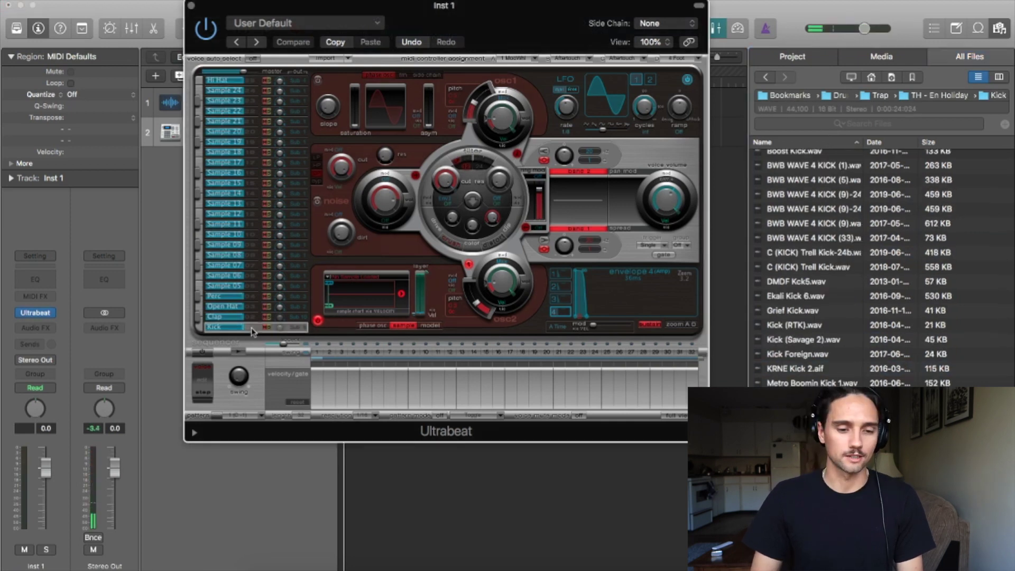
drag(809, 412, 393, 313)
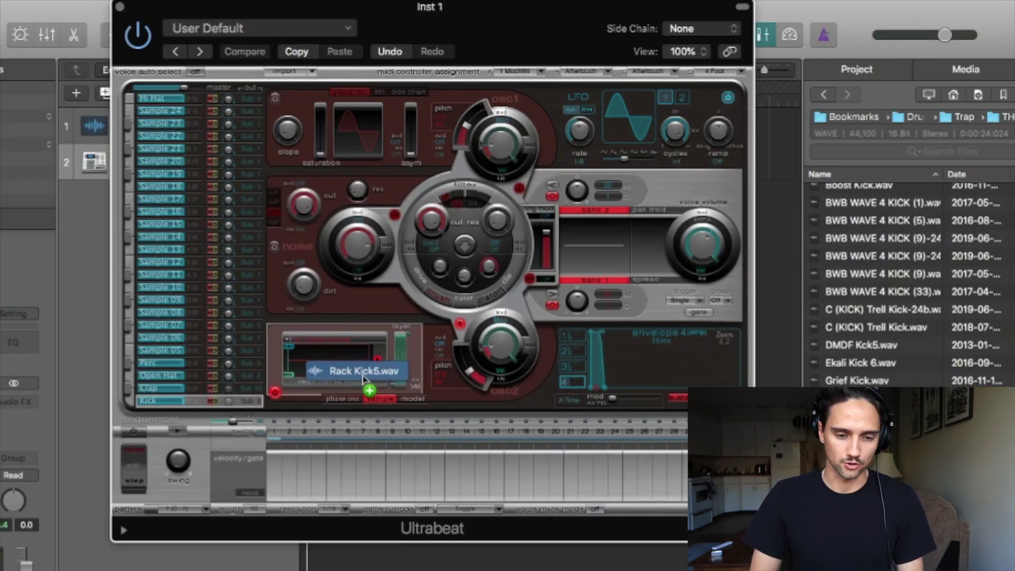
drag(363, 377, 364, 380)
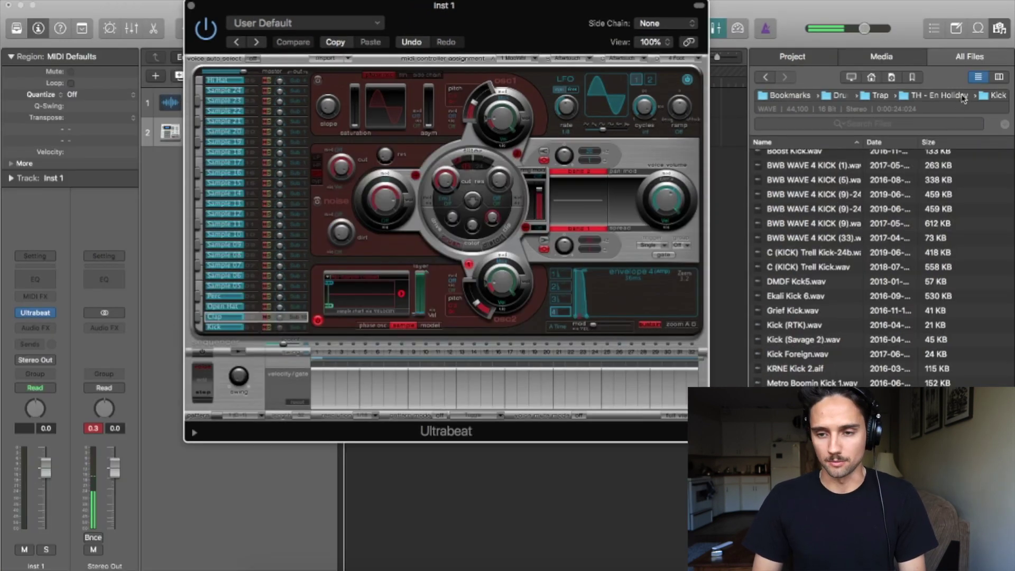
- Return to the TH - En Holiday kit, audition clap samples and load one into the Clap voice's oscillator 2
click(822, 94)
double_click(845, 240)
click(877, 245)
click(667, 376)
click(679, 468)
click(646, 570)
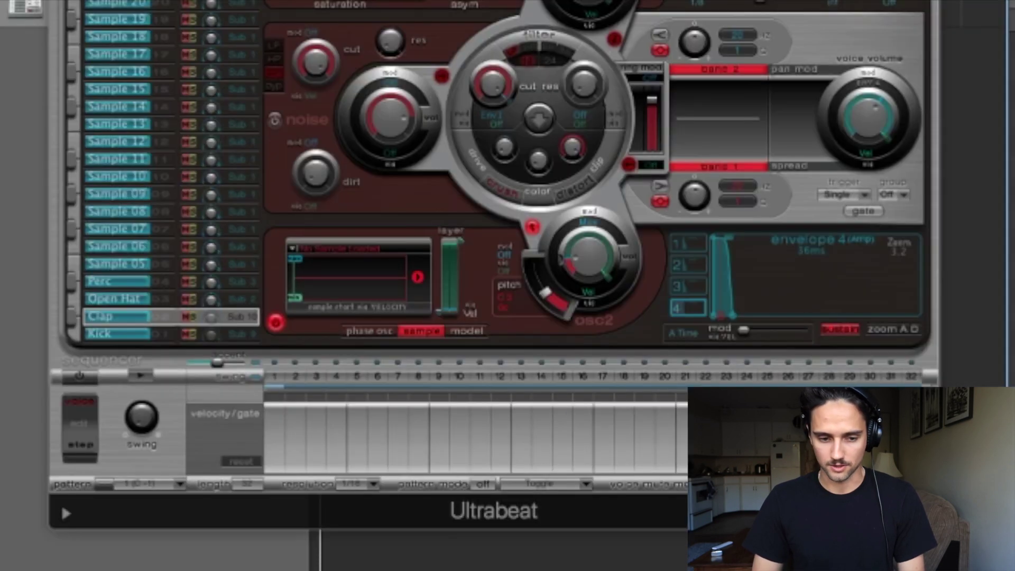
drag(645, 570, 318, 277)
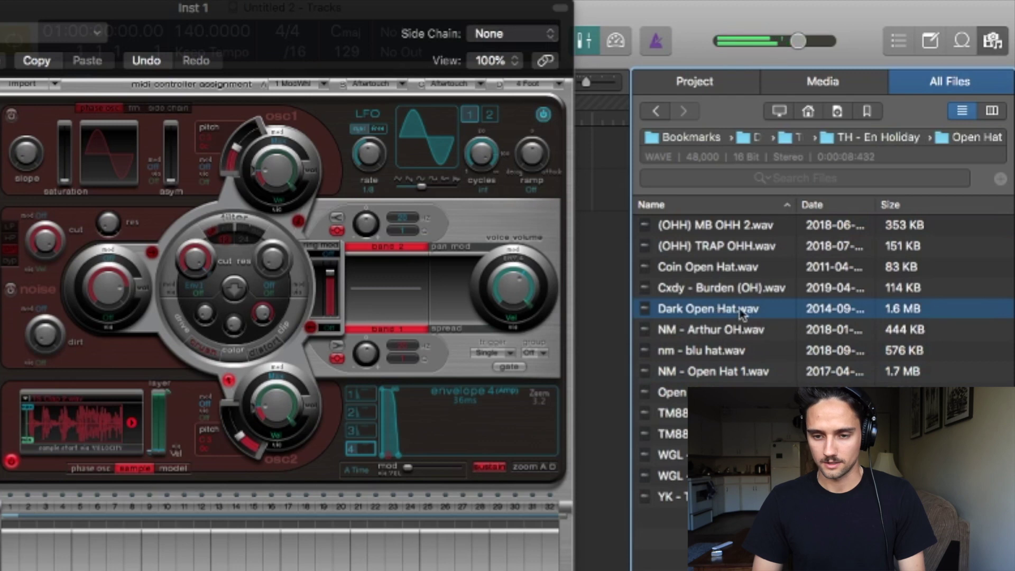
- Load Dark Open Hat.wav into the Open Hat voice, Juice Perc.wav into Perc and Drake Hat 1.wav into Hi Hat
drag(742, 314, 799, 365)
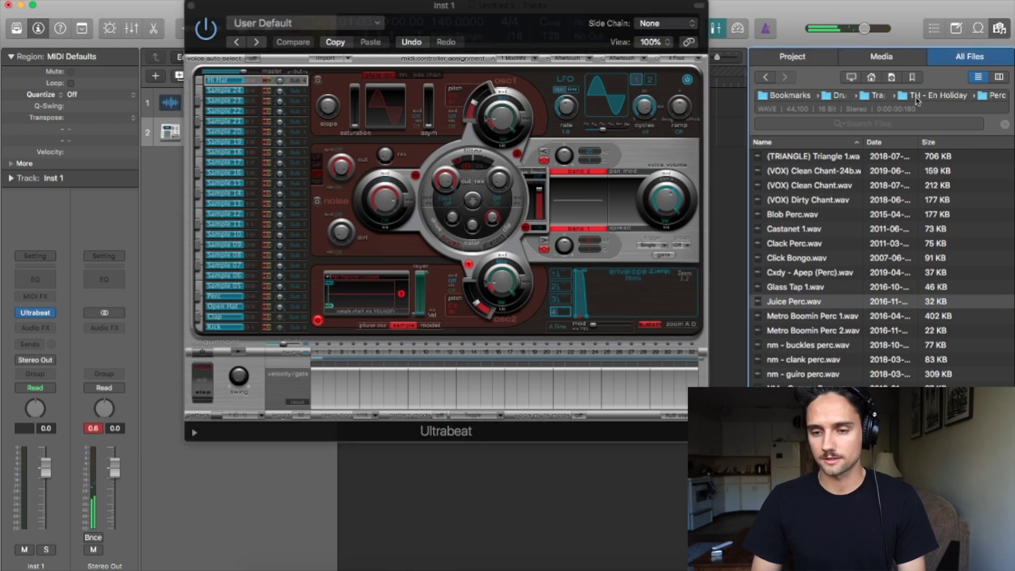
click(844, 273)
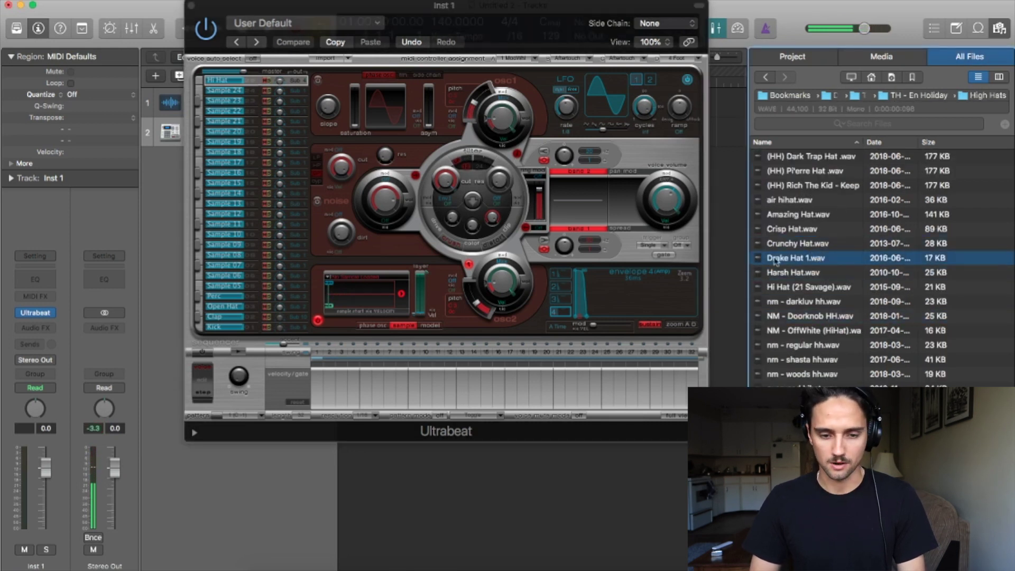
drag(426, 309, 426, 311)
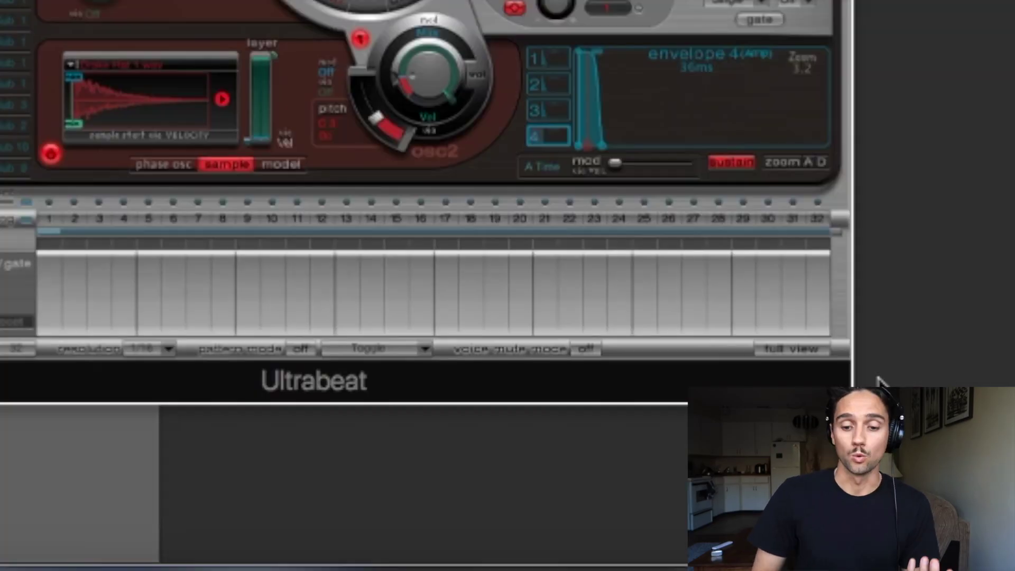
- Switch Ultrabeat's step sequencer to full view and add Clap hits on steps 9 and 25
click(790, 349)
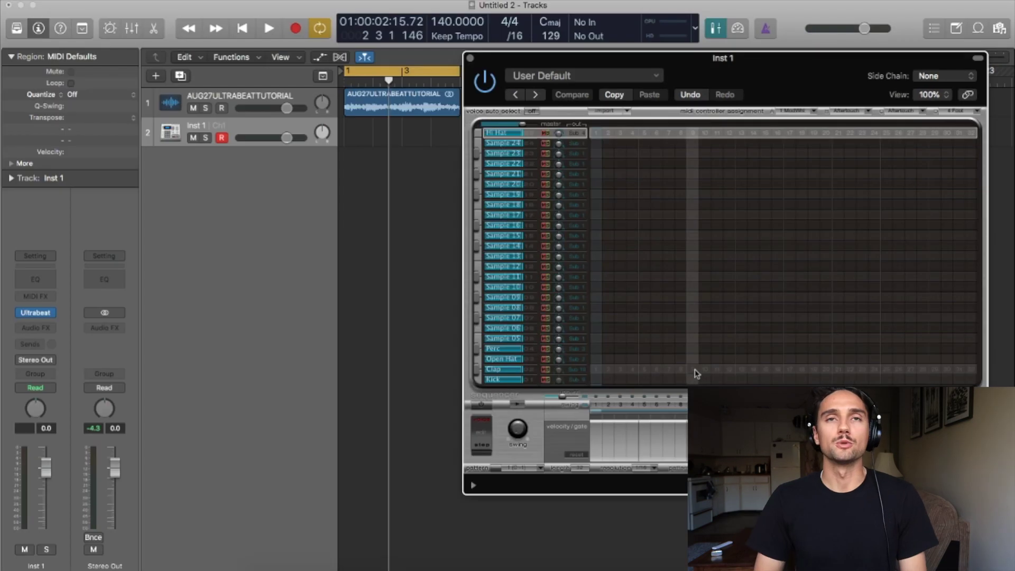
click(694, 369)
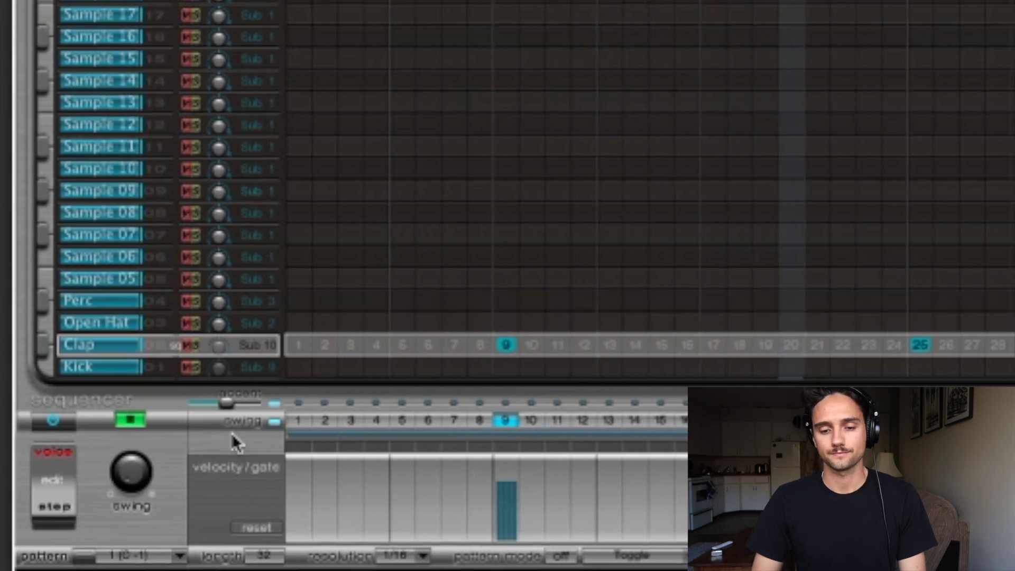
- Program the Kick voice with hits on steps 1, 7, 21 and 27 while playing back the pattern
click(293, 367)
click(436, 367)
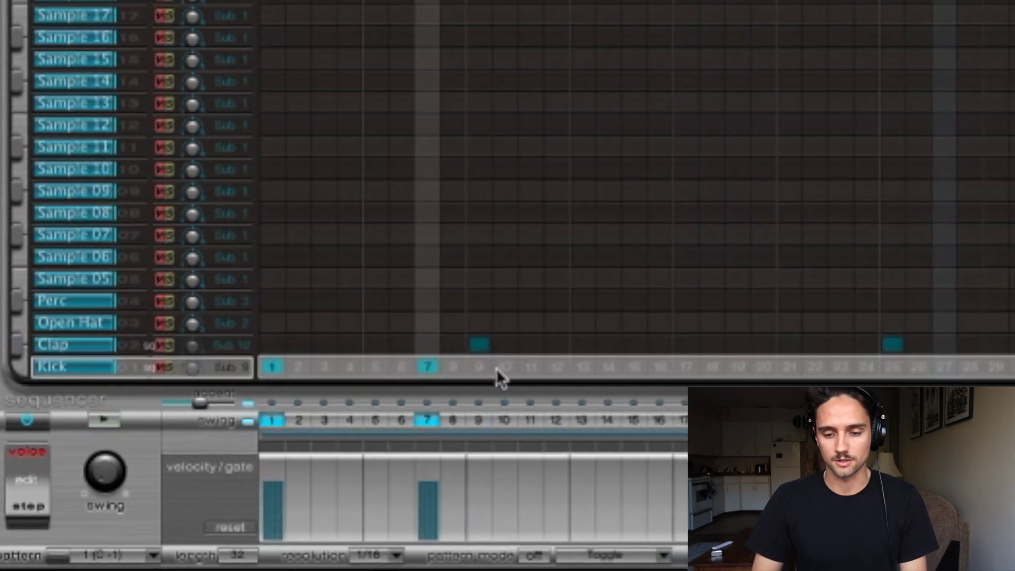
key(space)
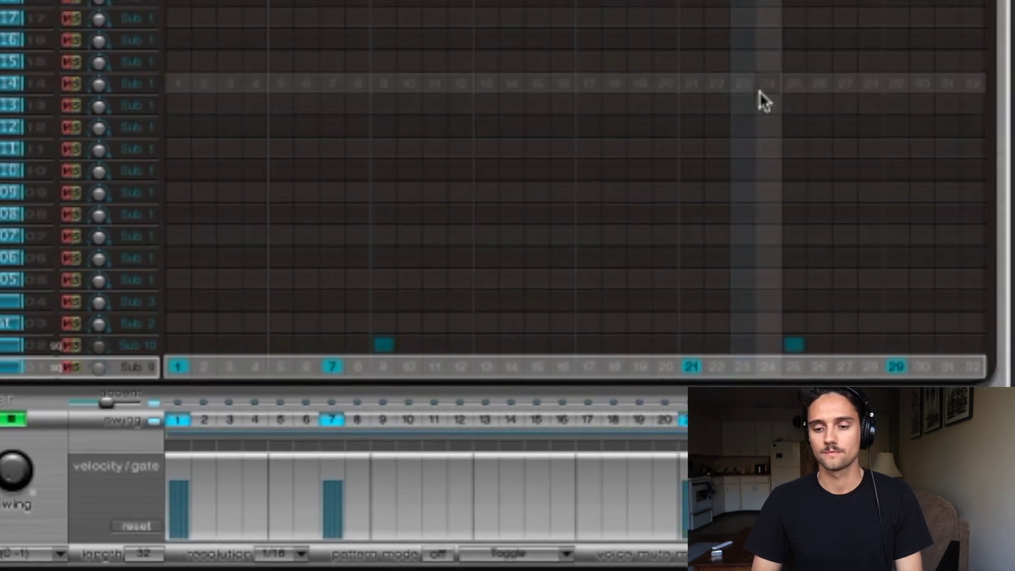
click(855, 368)
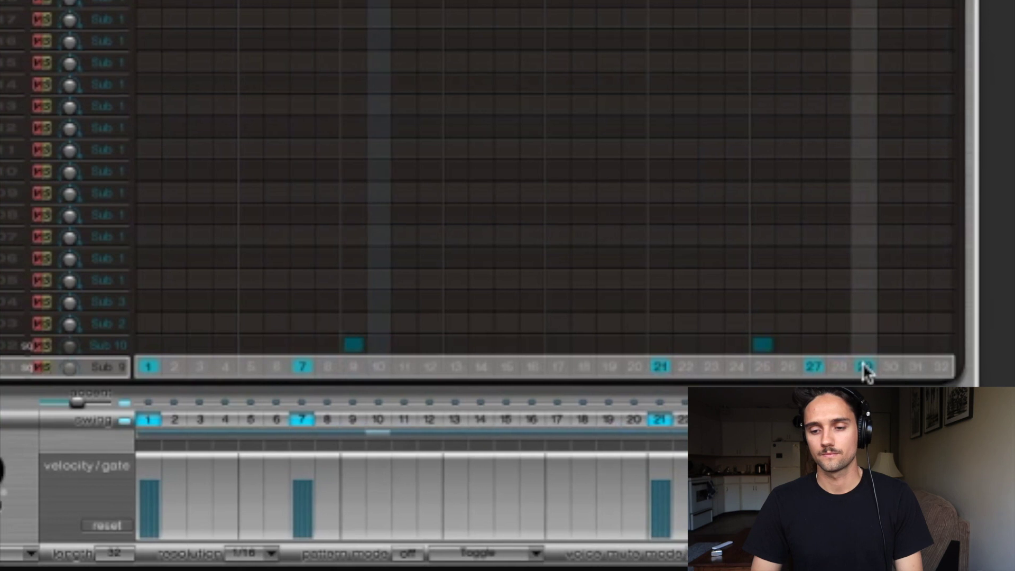
click(871, 367)
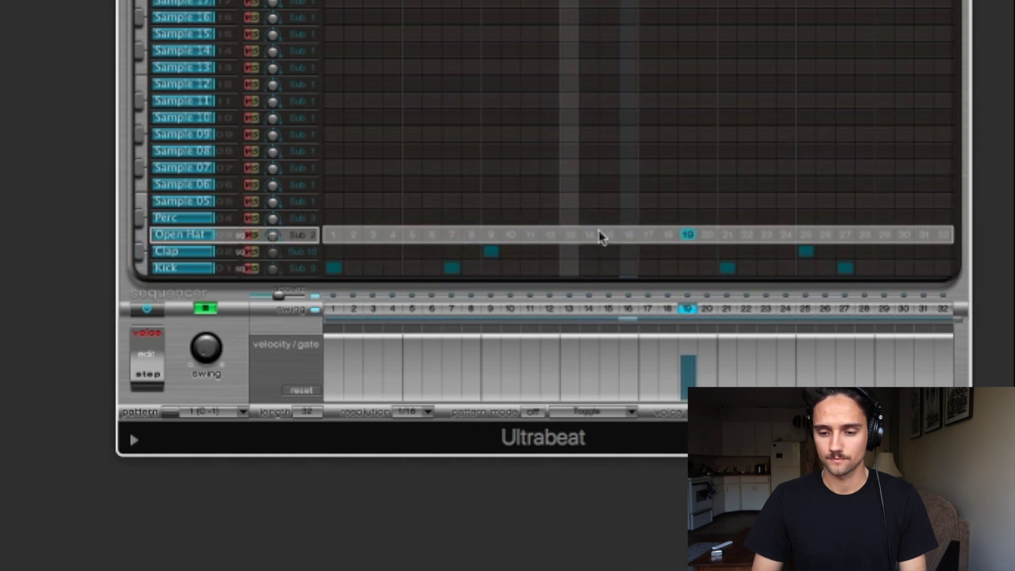
- Add an Open Hat hit on step 19 and a Perc hit on step 3
click(529, 218)
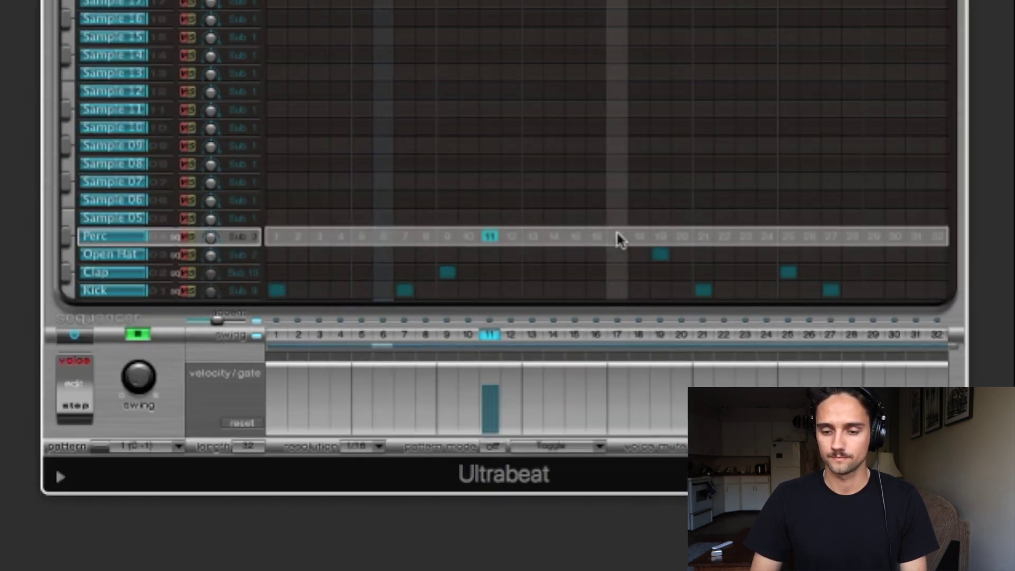
click(492, 237)
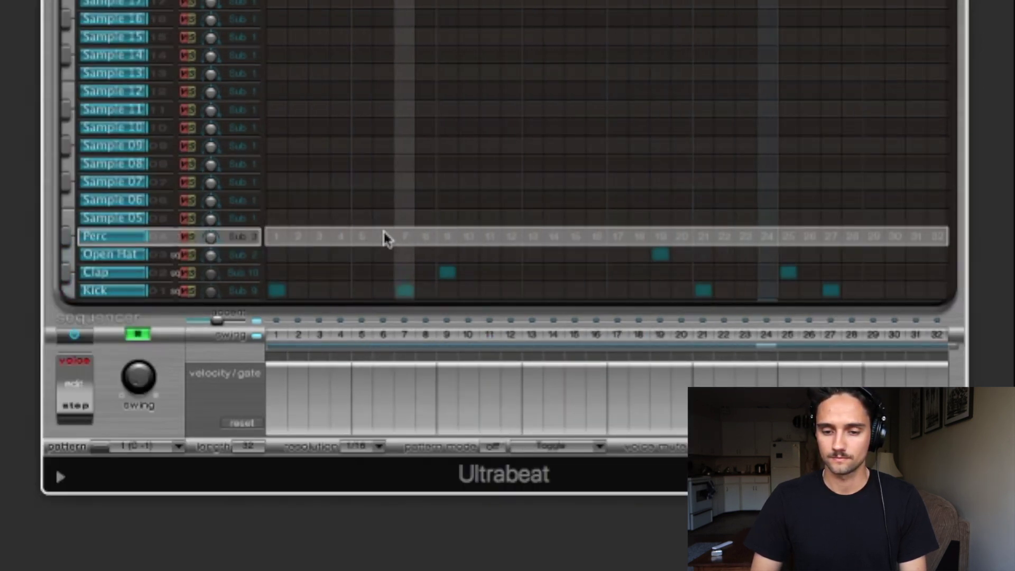
click(320, 236)
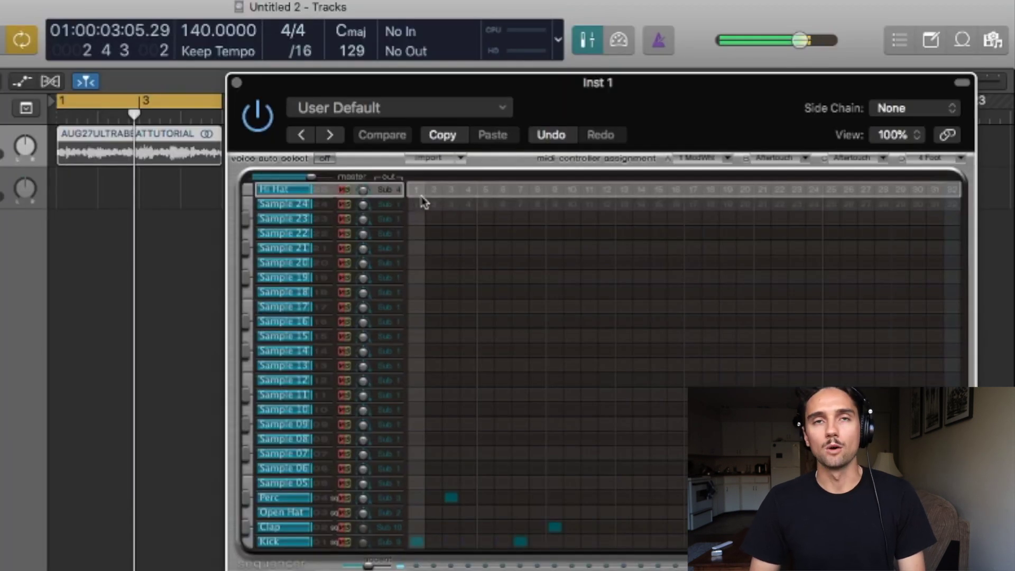
- Fill the Hi Hat row with hits on every downbeat and every upbeat
right_click(425, 192)
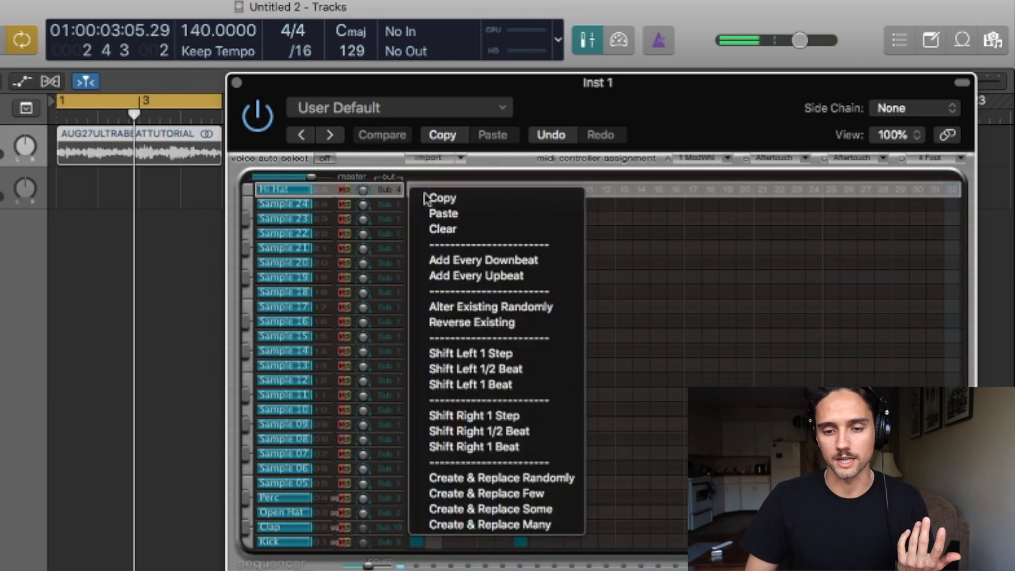
click(492, 263)
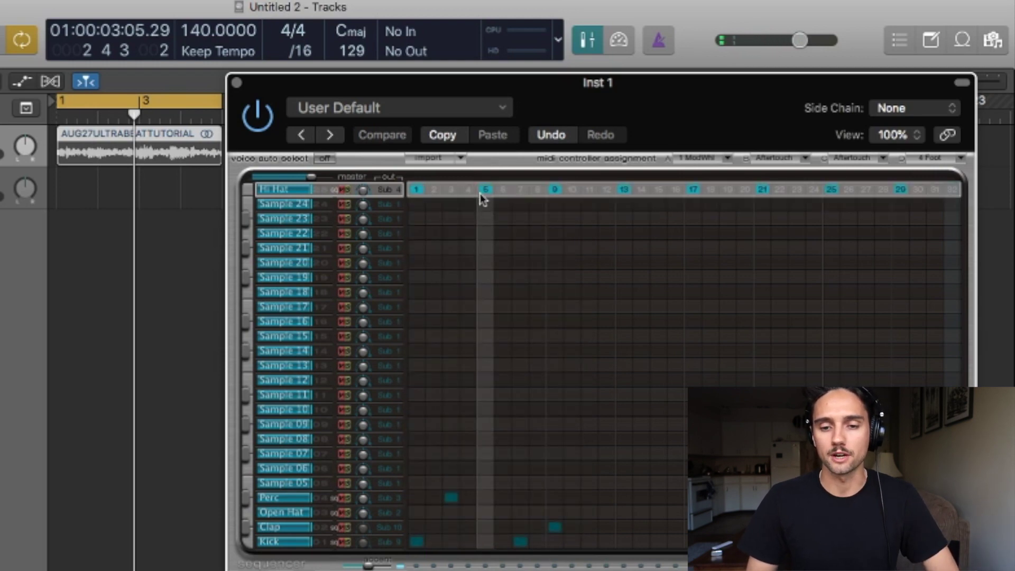
right_click(479, 195)
click(559, 273)
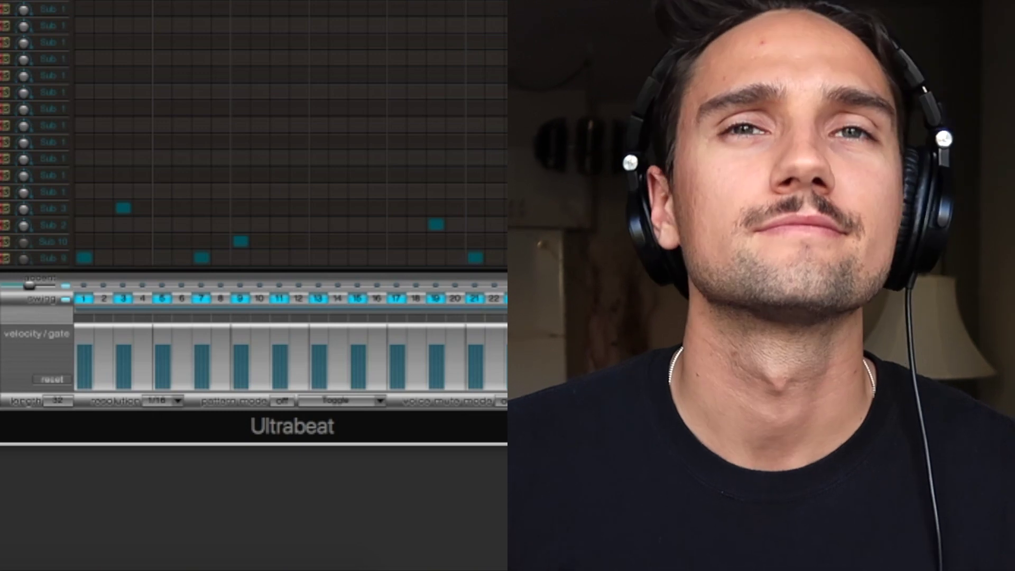
- Examine the Hi Hat voice's oscillator 2 sample, pitch and envelope settings
click(49, 207)
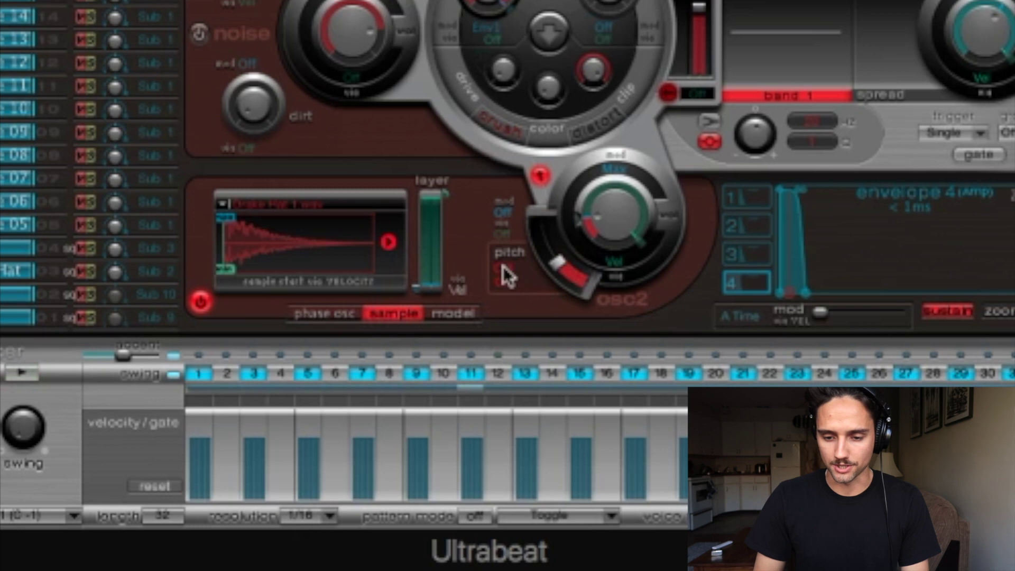
double_click(681, 369)
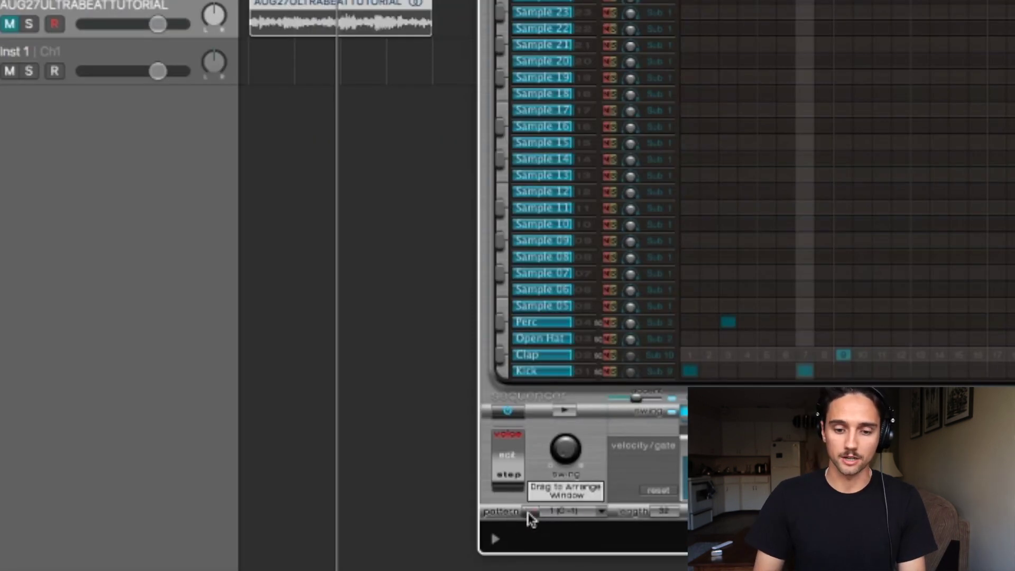
- Place the sequencer pattern on the Ultrabeat track in the arrangement and turn off the step sequencer
drag(421, 186, 263, 57)
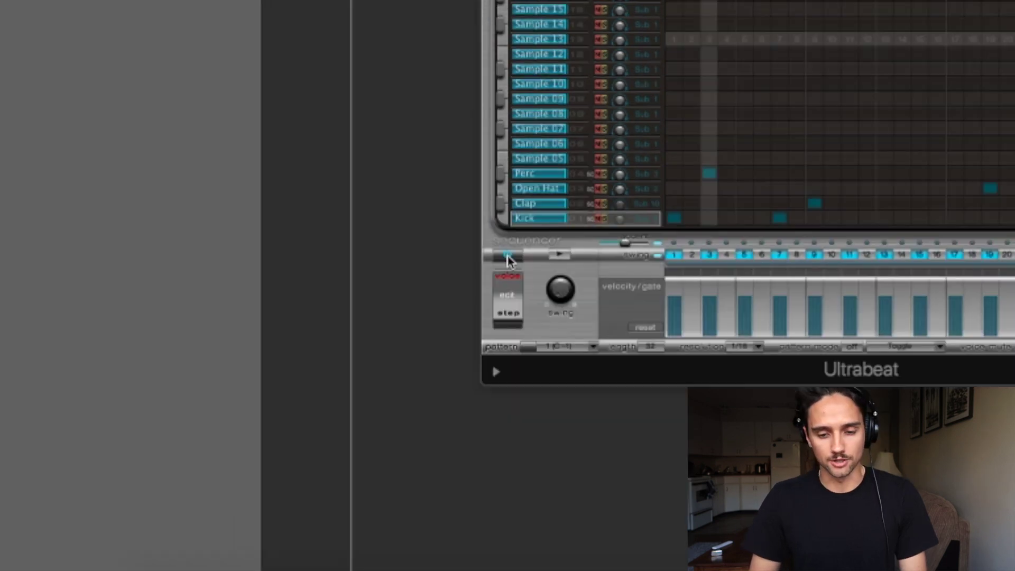
click(508, 257)
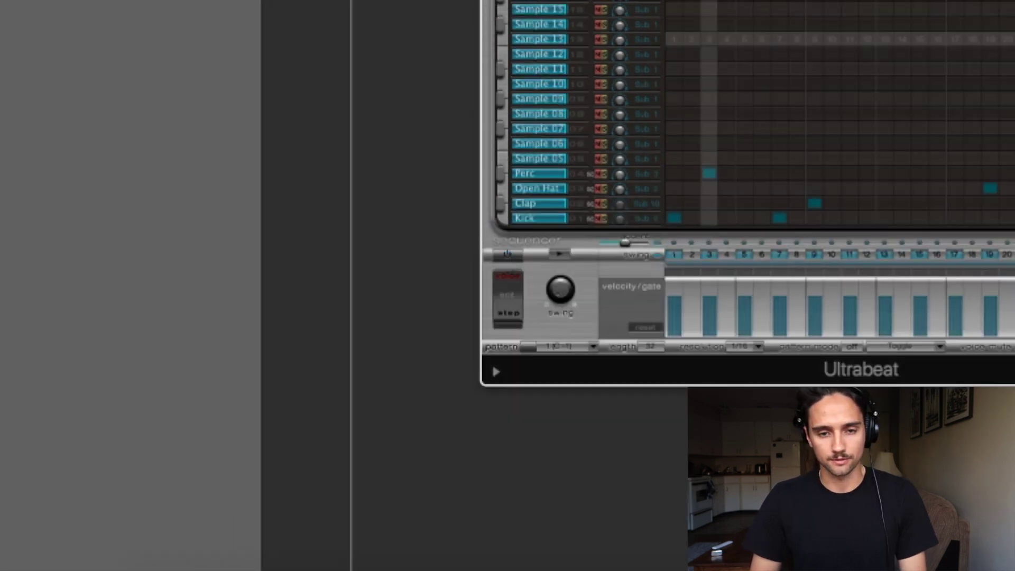
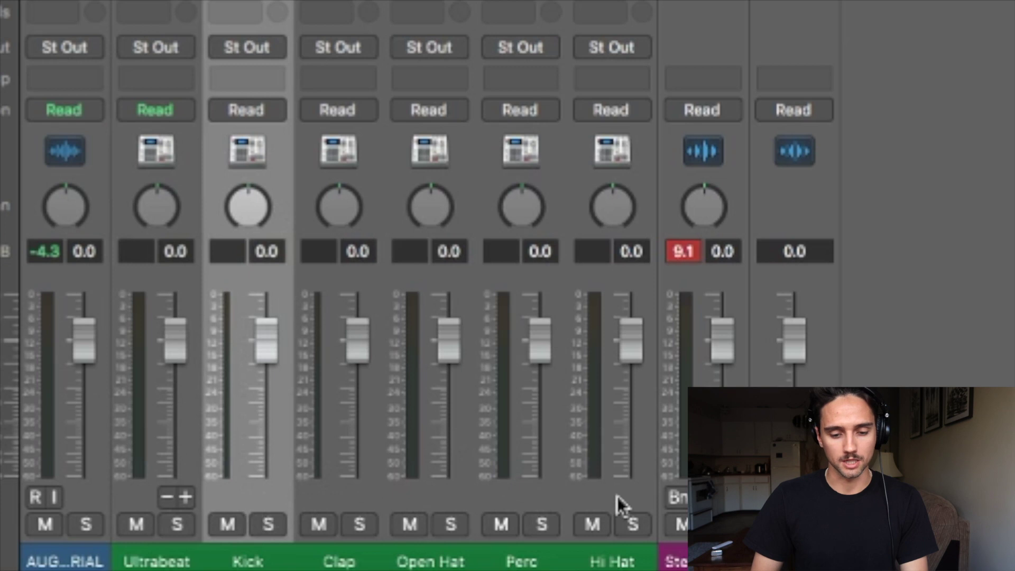
- Create arrangement tracks for the Kick, Clap, Open Hat, Perc and Hi Hat channels and move the separated Ultrabeat regions onto them
right_click(594, 496)
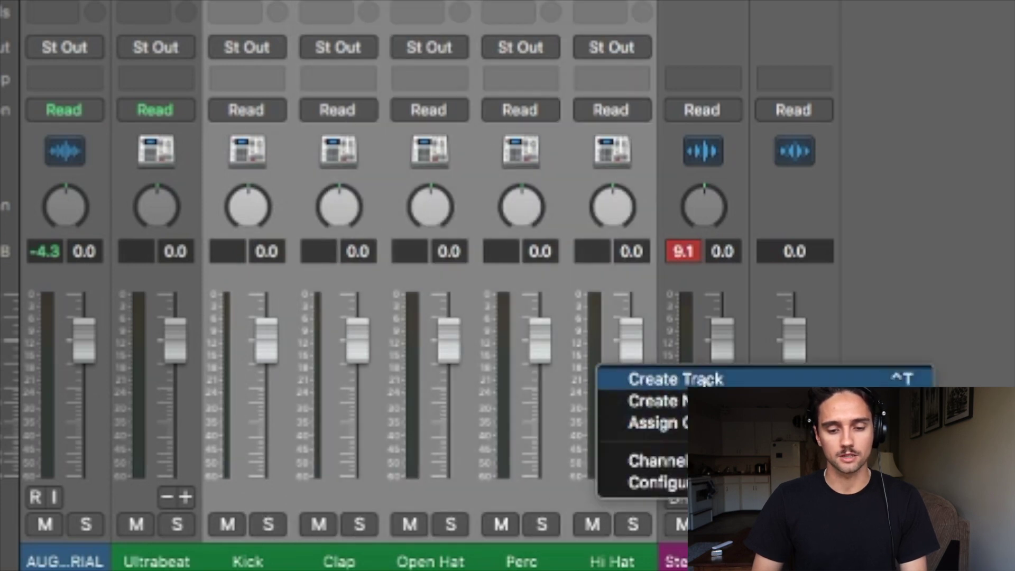
click(676, 379)
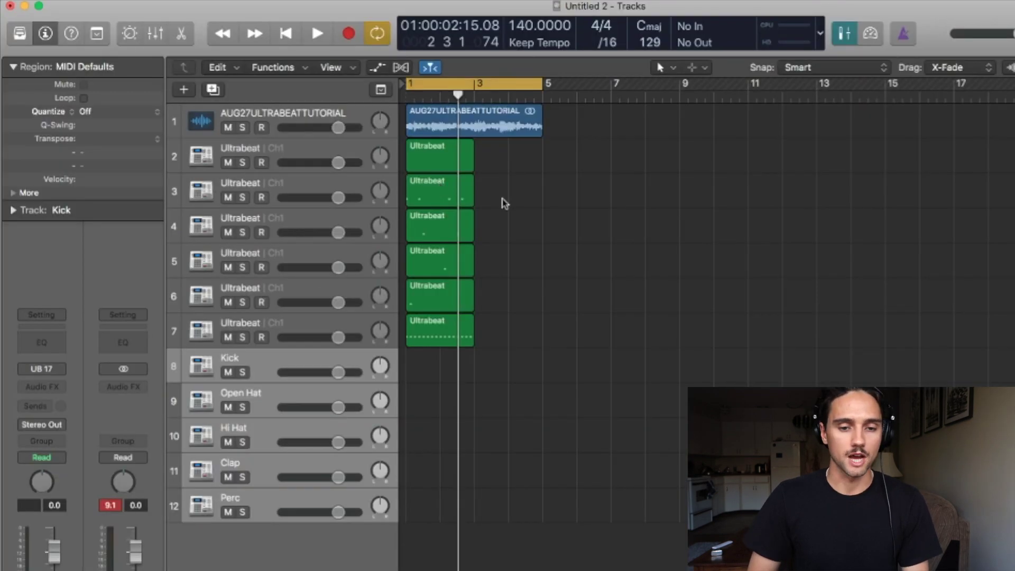
drag(501, 202, 423, 343)
drag(429, 206, 421, 374)
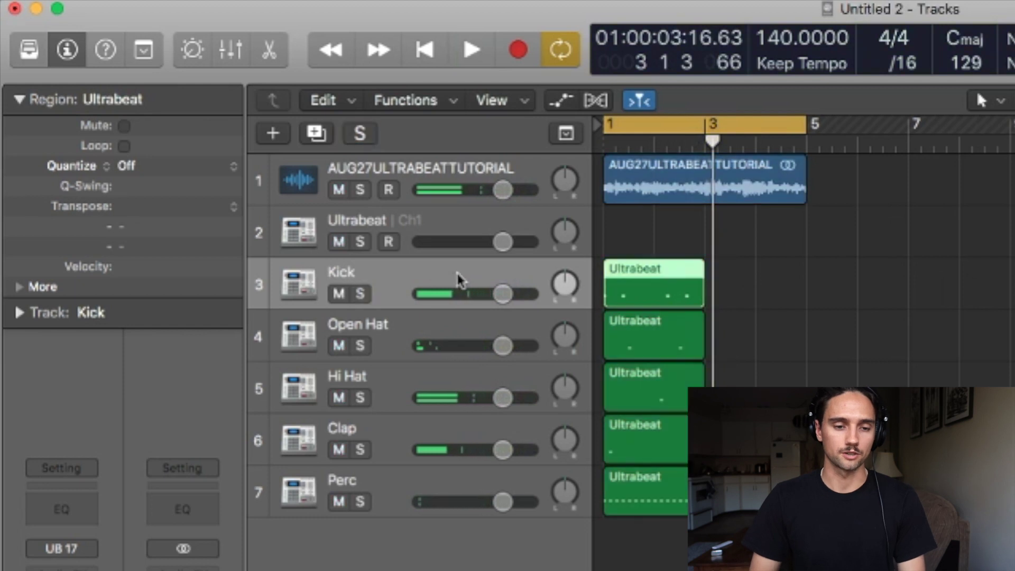
- Lower the Kick track's volume during playback and return it to 0.0 dB
drag(264, 166, 226, 171)
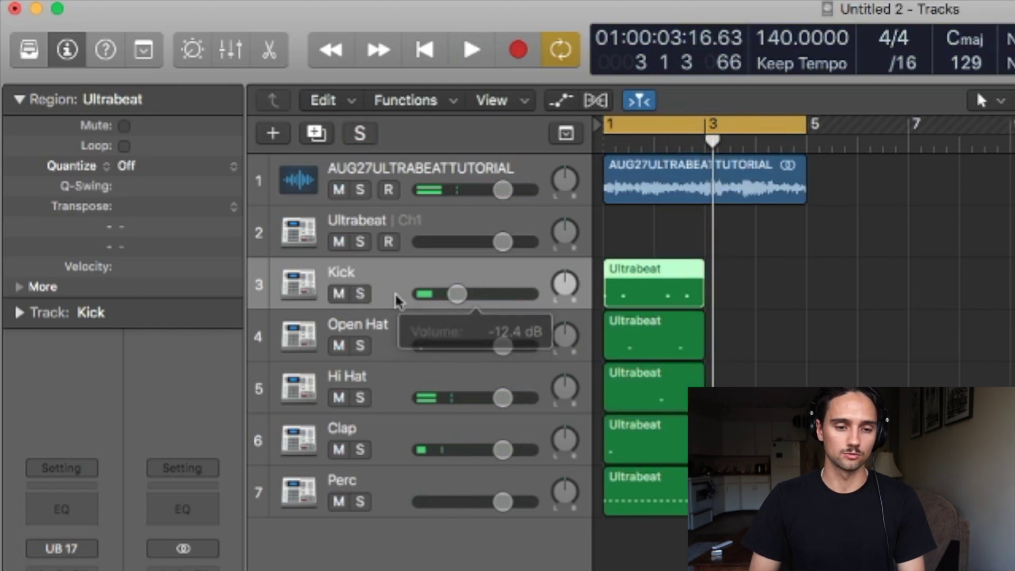
key(space)
drag(457, 294, 417, 293)
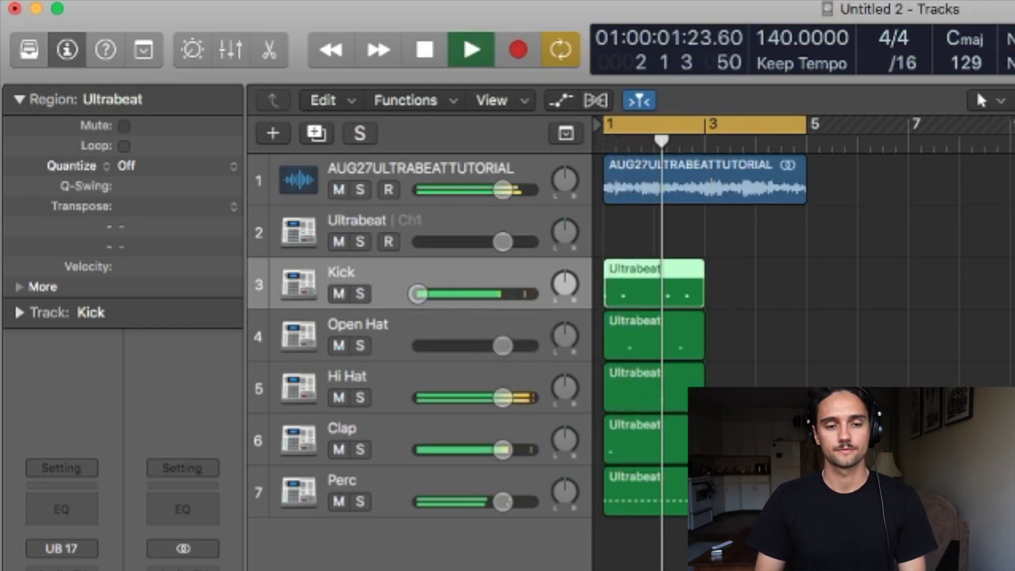
alt+click(419, 294)
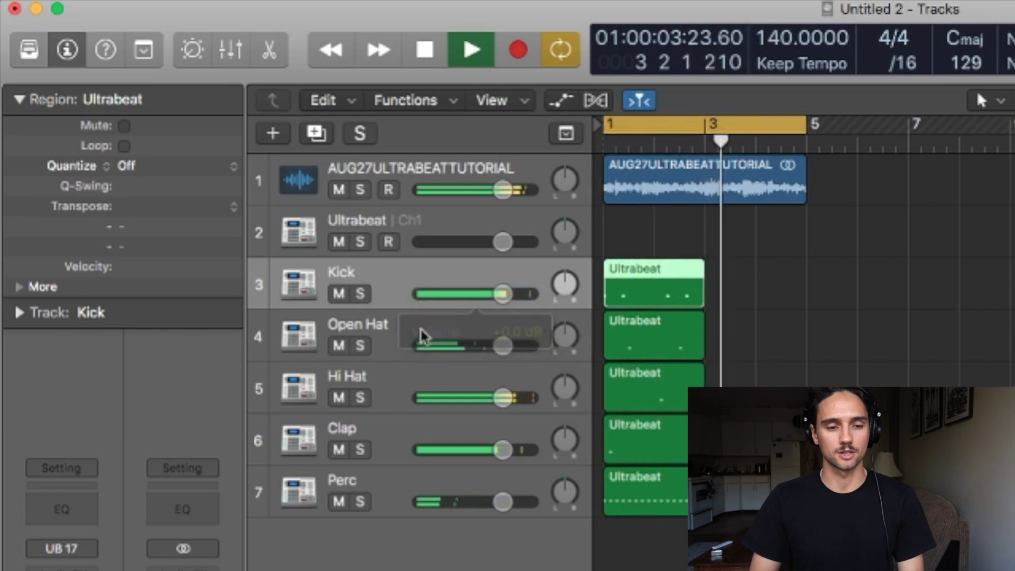
- Lower the Hi Hat track's volume to -20.0 dB during playback and shorten the cycle range to end at bar 3
click(453, 391)
key(space)
key(space)
drag(530, 402, 469, 399)
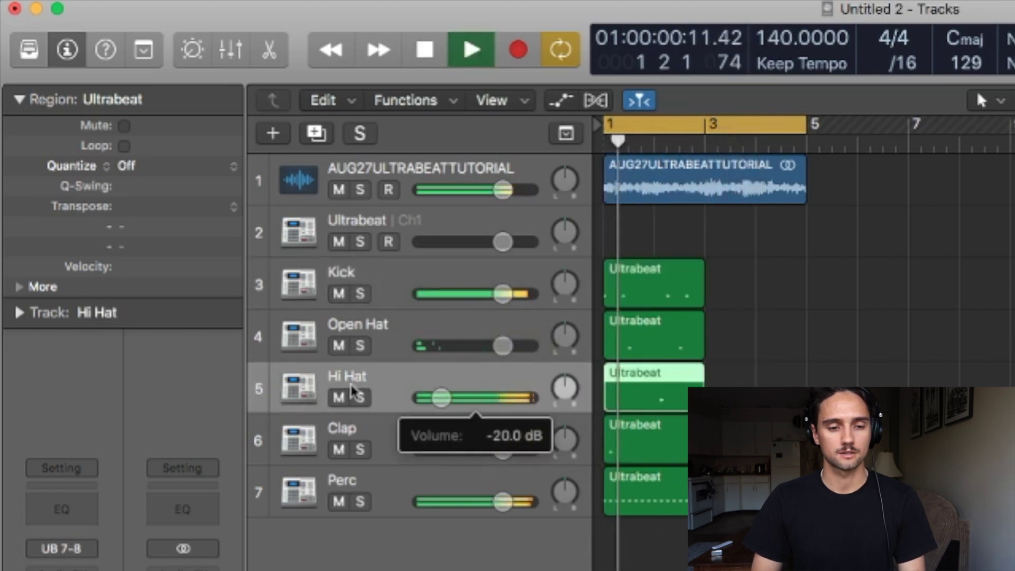
drag(701, 135, 608, 136)
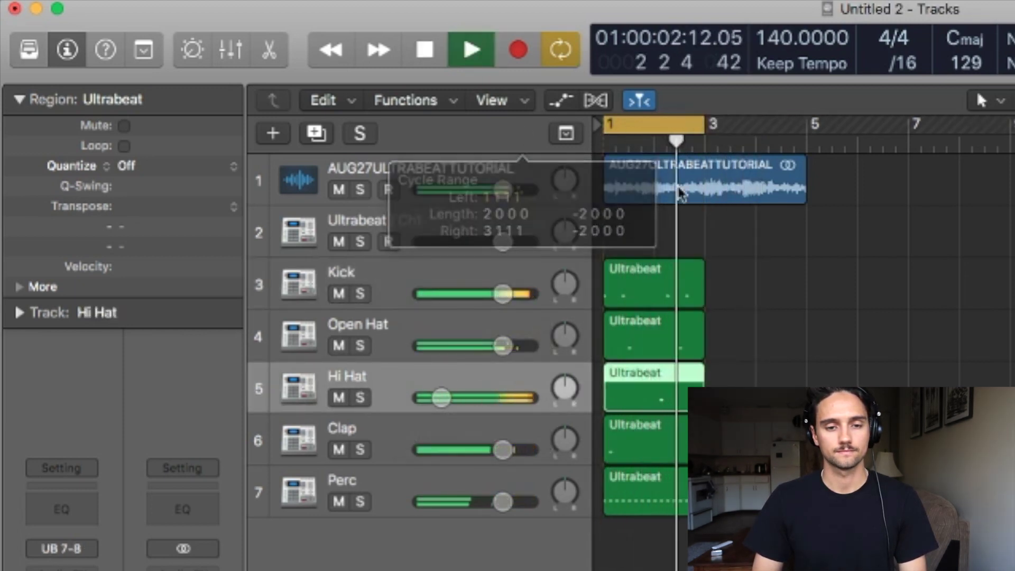
drag(442, 397, 297, 390)
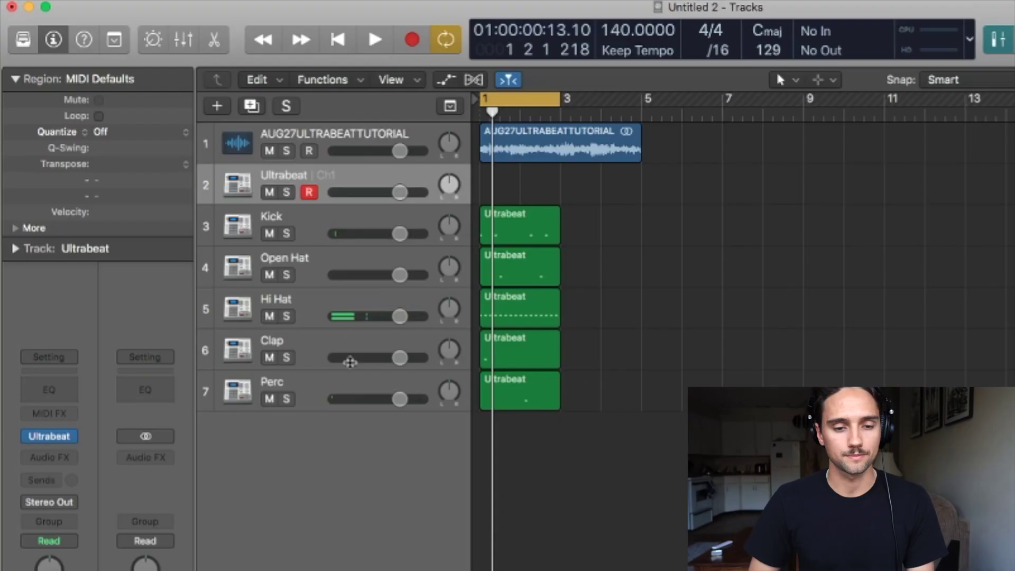
- Transpose all the notes in the Hi Hat region up one octave from C3 to C4 in the Piano Roll
click(515, 297)
double_click(515, 296)
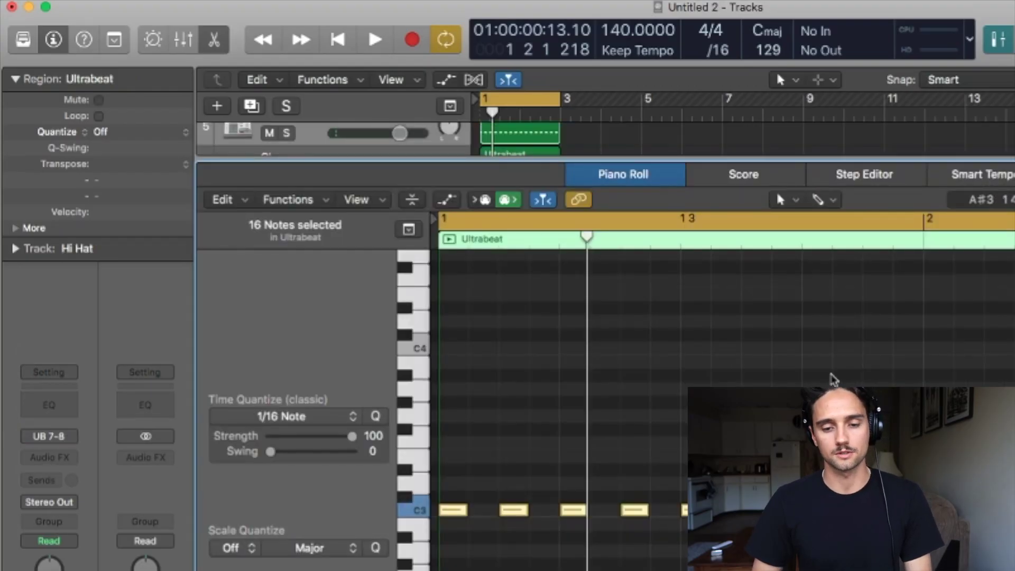
key(z)
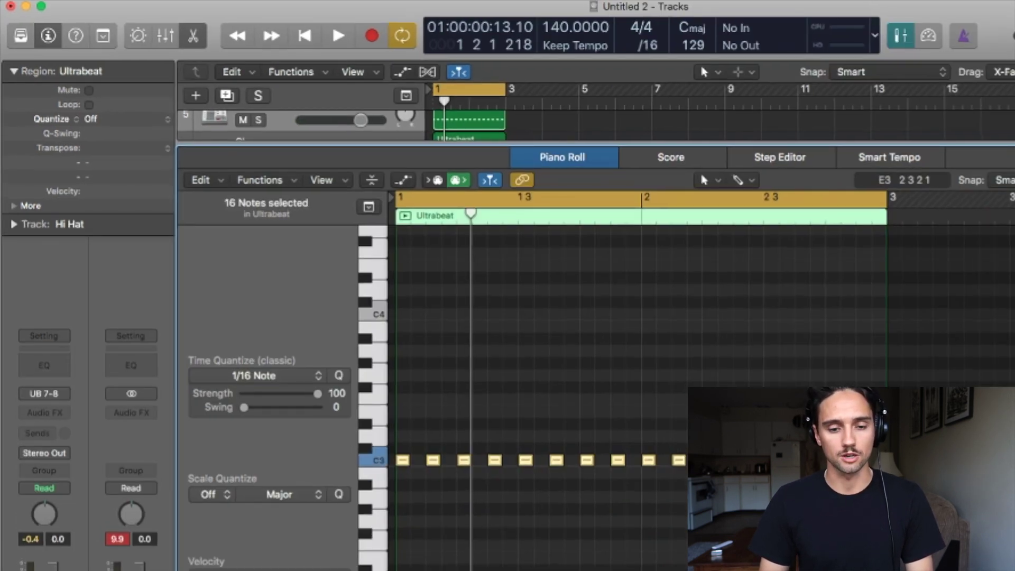
key(alt+shift+Up)
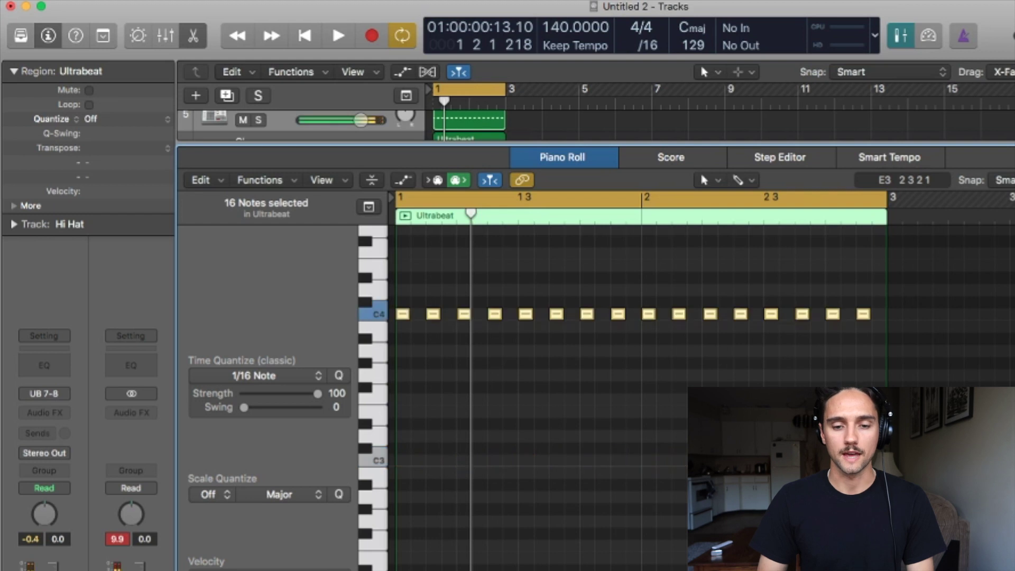
- Play the pattern back in the arrangement and extend the cycle range to bar 5
key(space)
key(p)
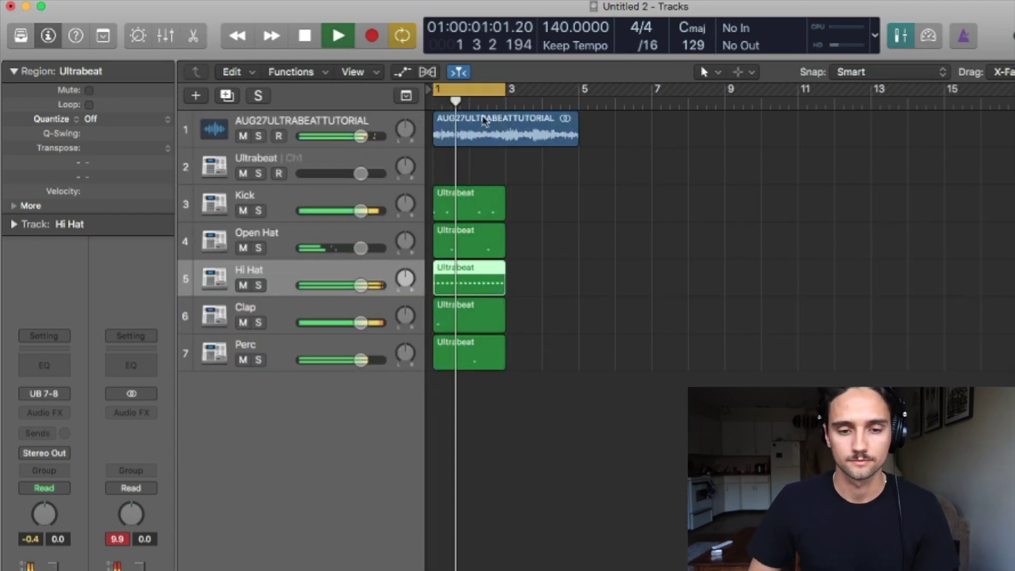
drag(507, 106, 579, 103)
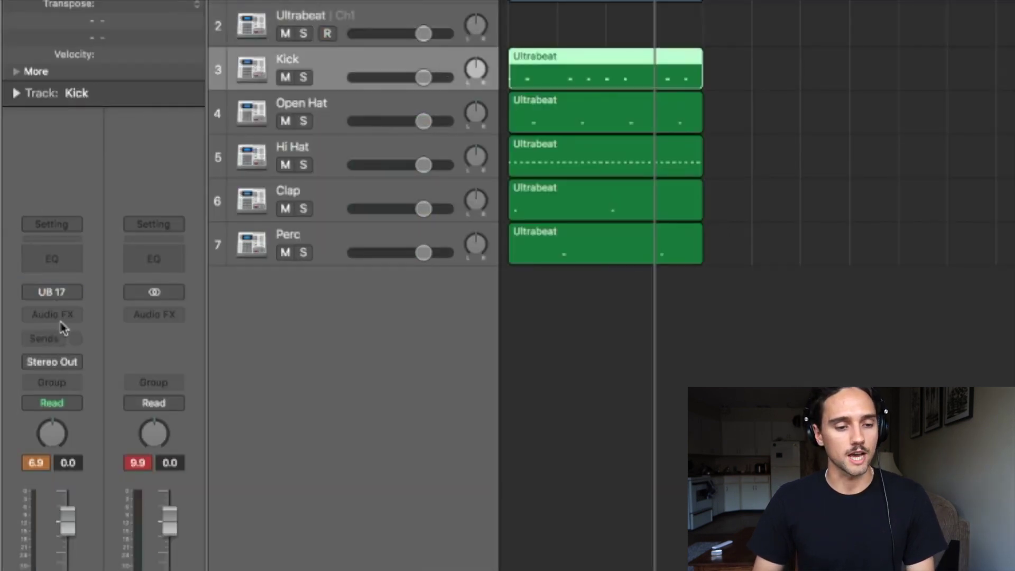
- Add a mono Channel EQ to the Kick track's audio effects
click(73, 316)
mouse_move(132, 415)
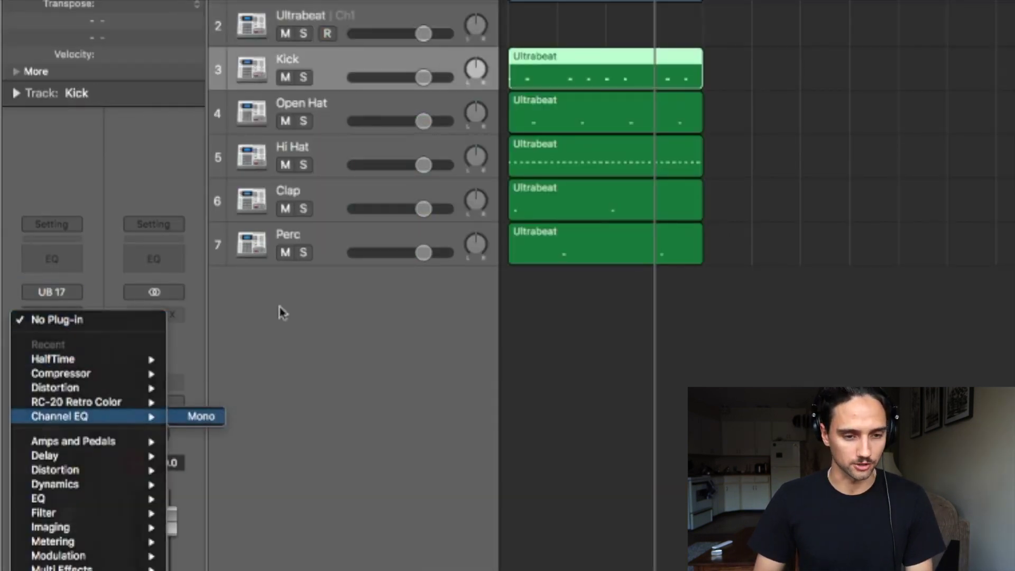
click(218, 417)
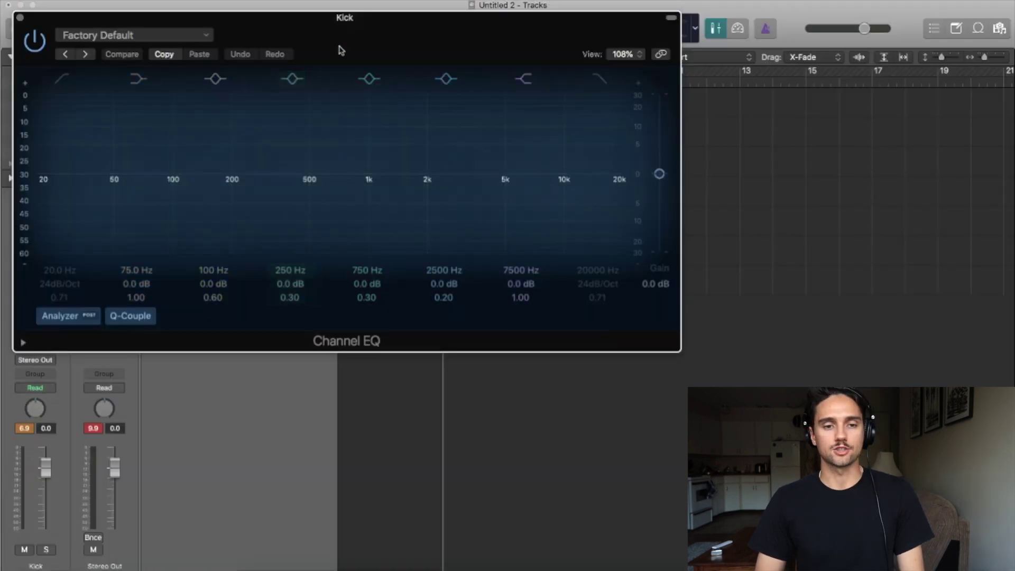